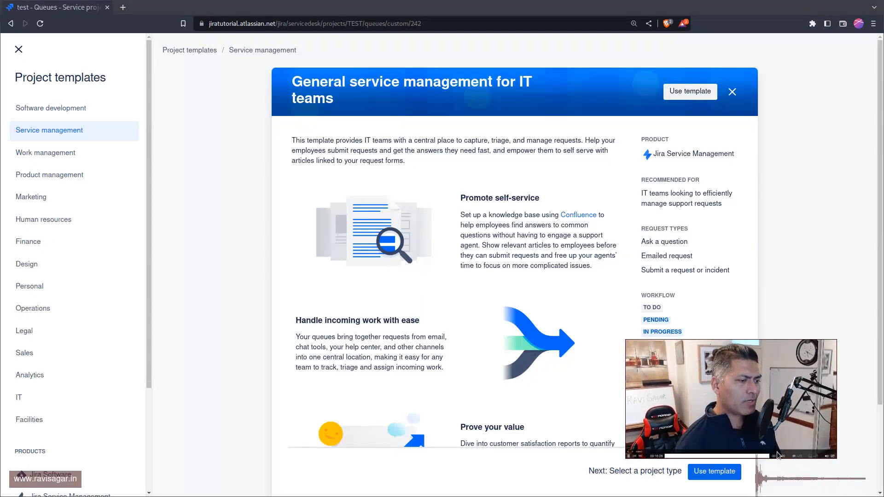
drag(835, 456, 804, 440)
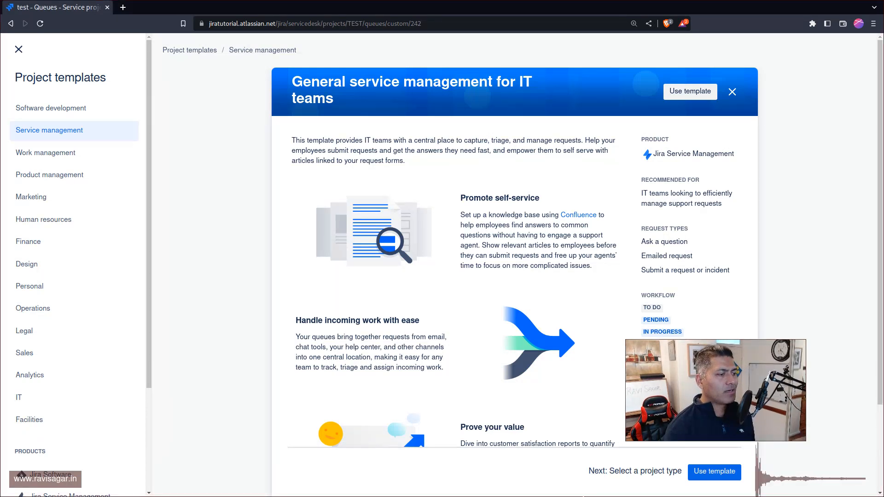
drag(755, 397, 802, 334)
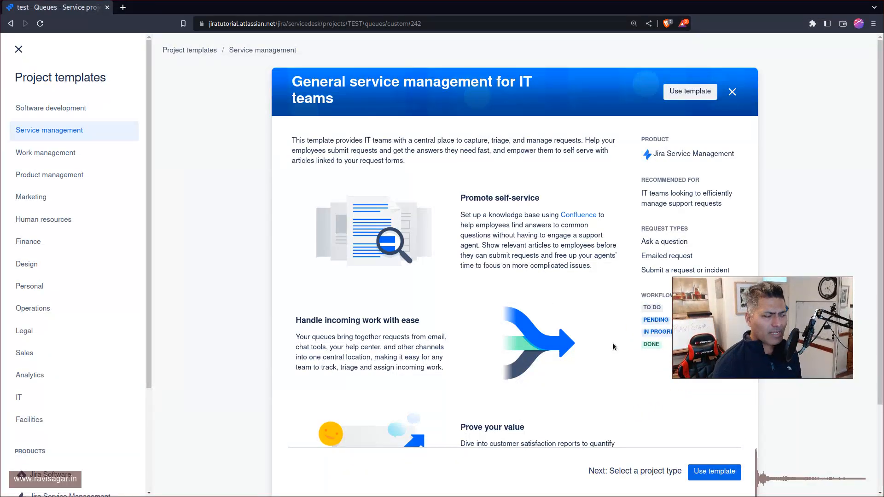
Step: Start a team-managed project from the General service management for IT teams template and name it JSM Team
click(716, 470)
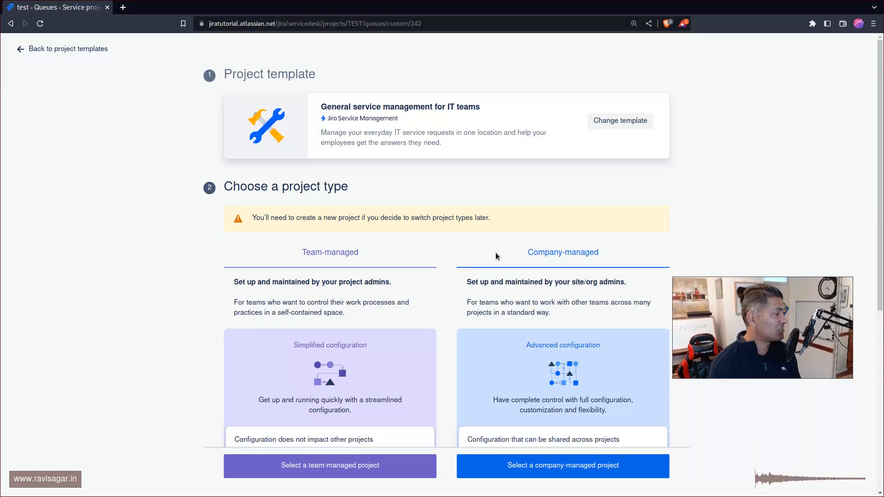
scroll(460, 257, down, 6)
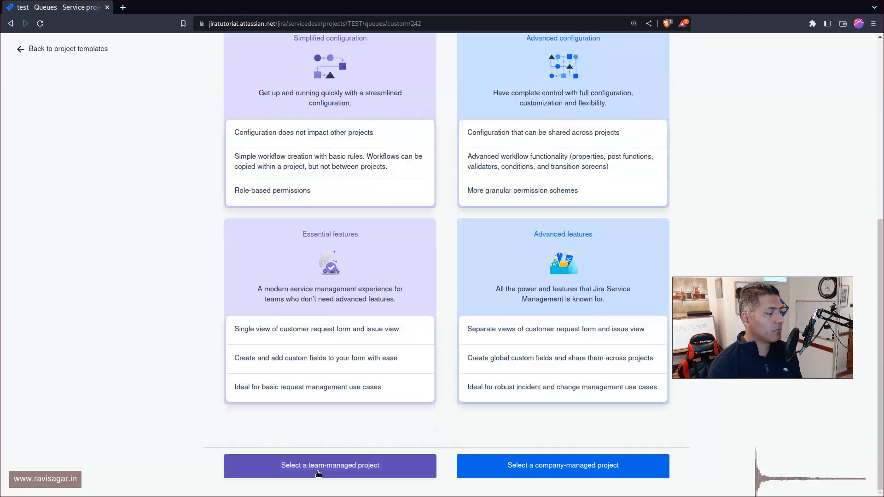
click(319, 474)
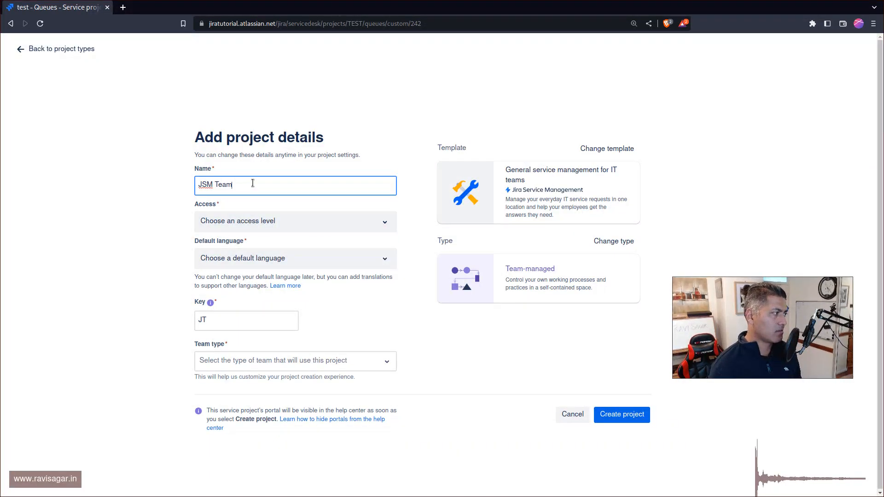
Step: Set the new project's access level to Private and its default language to English (United Kingdom)
click(273, 222)
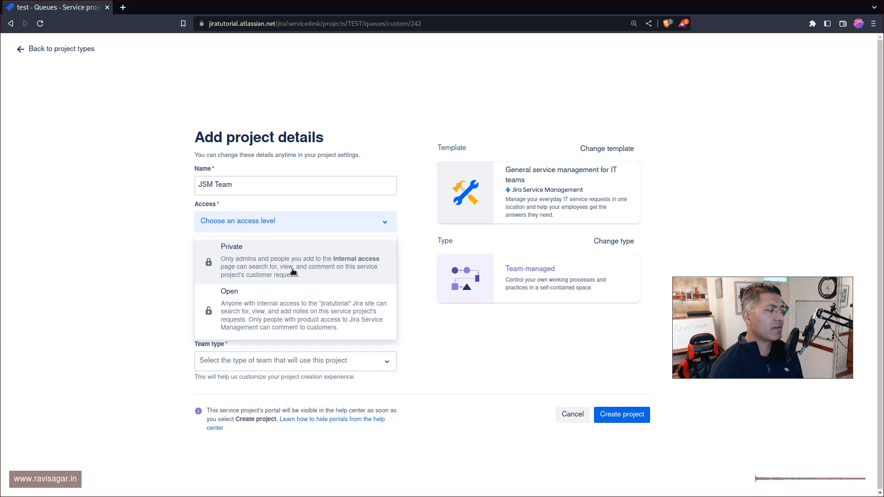
click(293, 272)
click(303, 259)
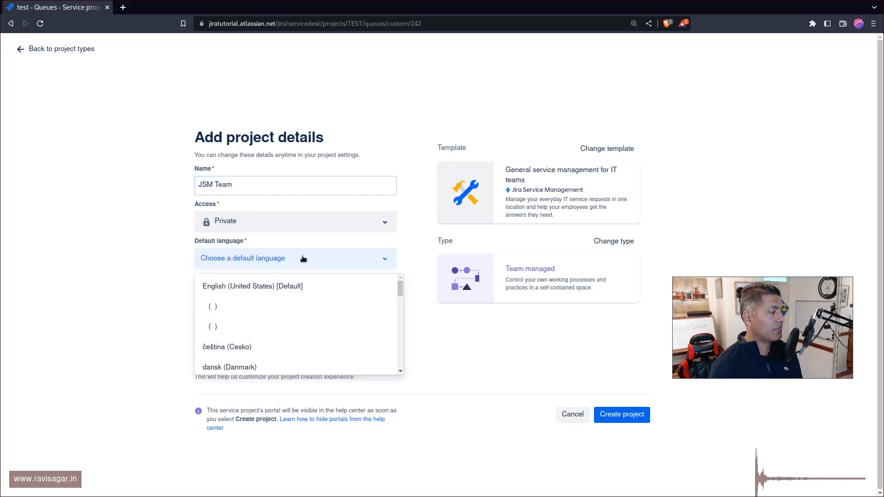
scroll(361, 340, down, 3)
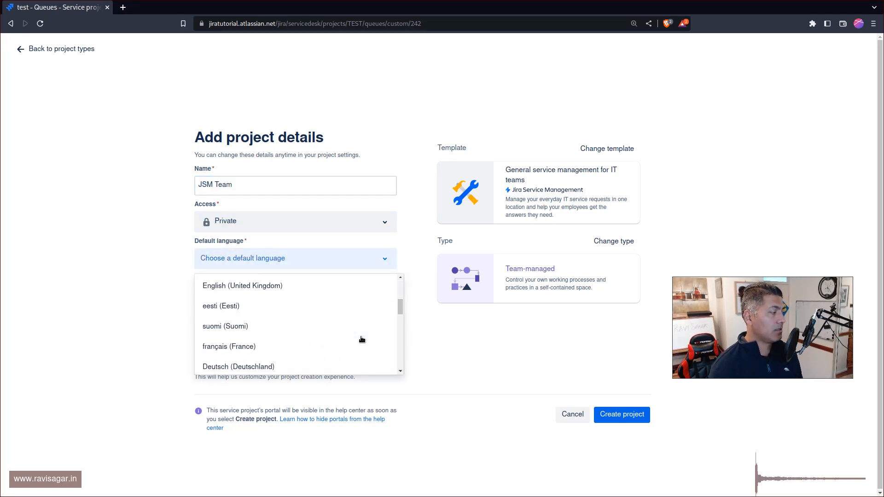
scroll(361, 340, up, 3)
scroll(233, 327, down, 5)
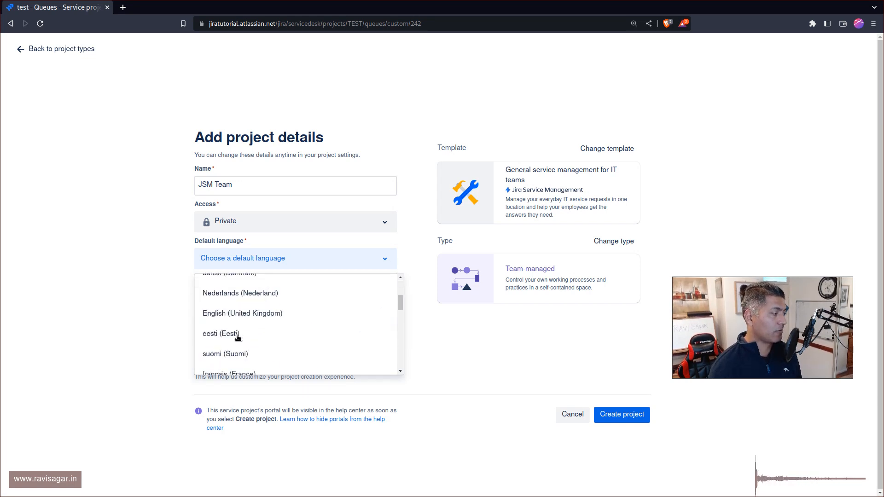
click(247, 287)
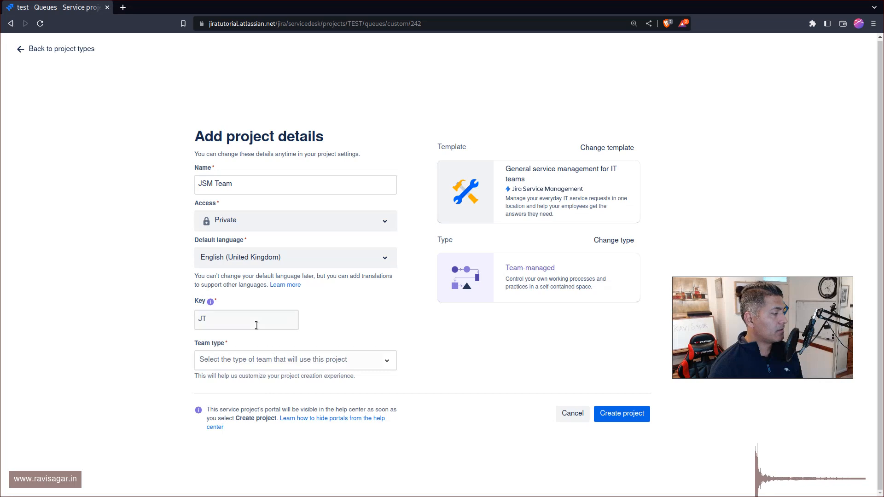
Step: Set the team type to Customer Service and create the project
click(290, 362)
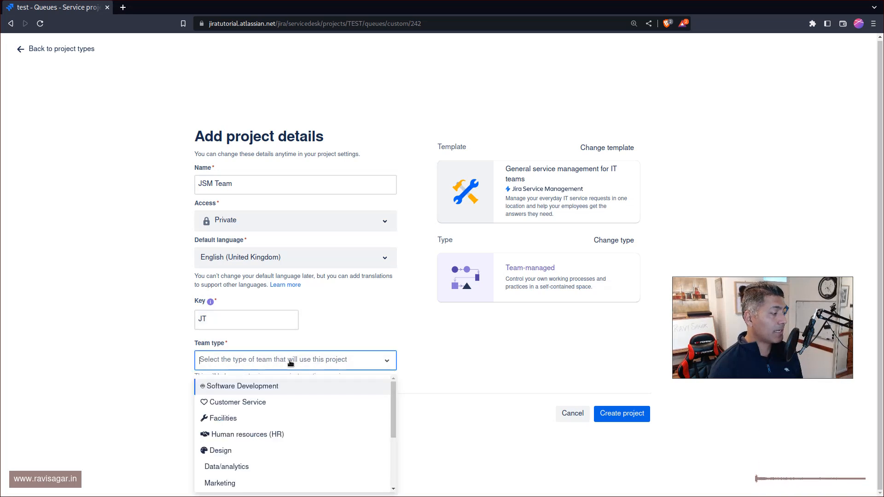
click(263, 404)
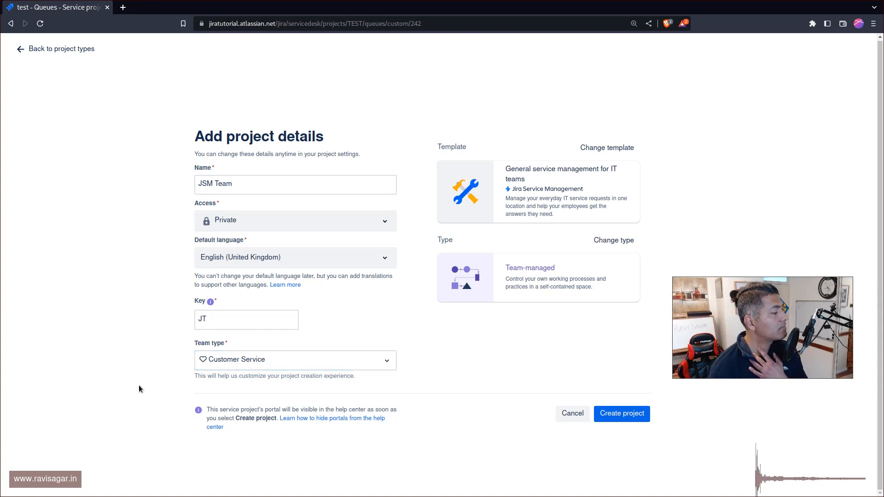
click(637, 418)
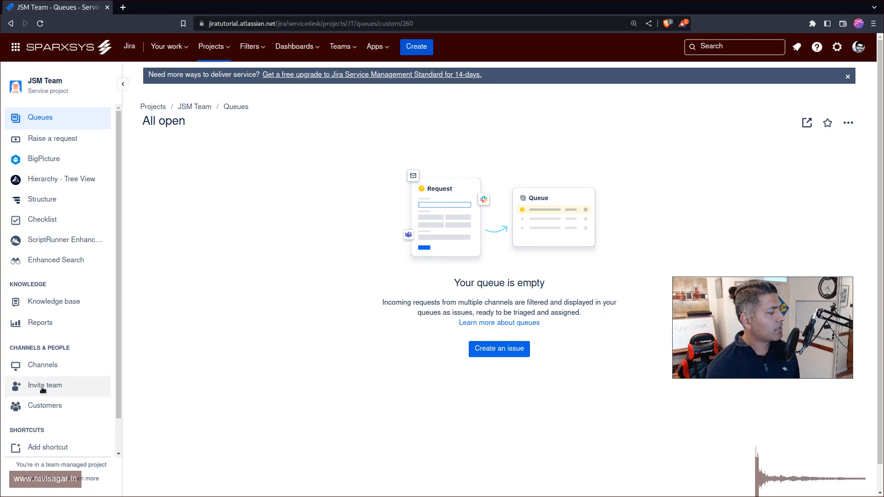
Step: Open the project's help center portal from its channels and start a Submit a request or incident form
click(55, 365)
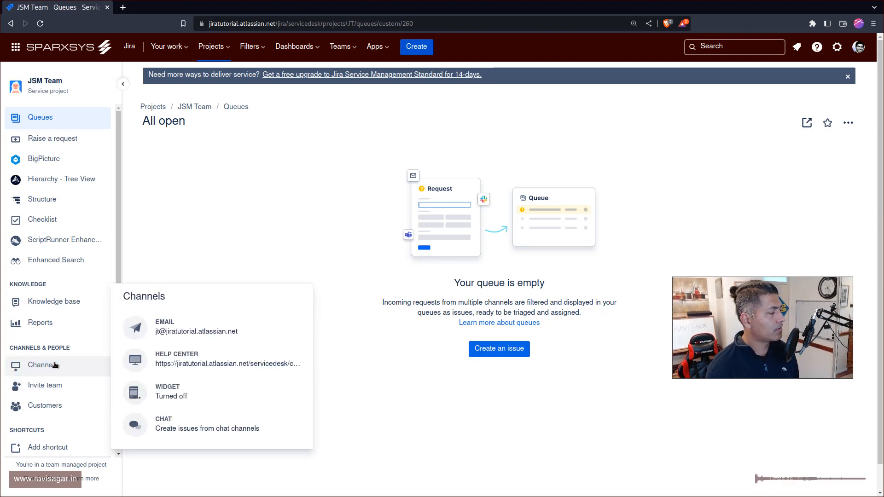
click(285, 360)
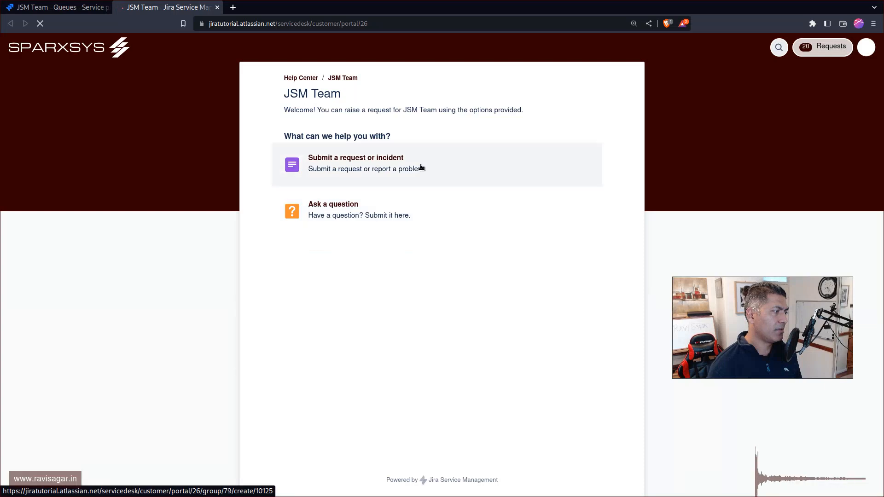
click(421, 169)
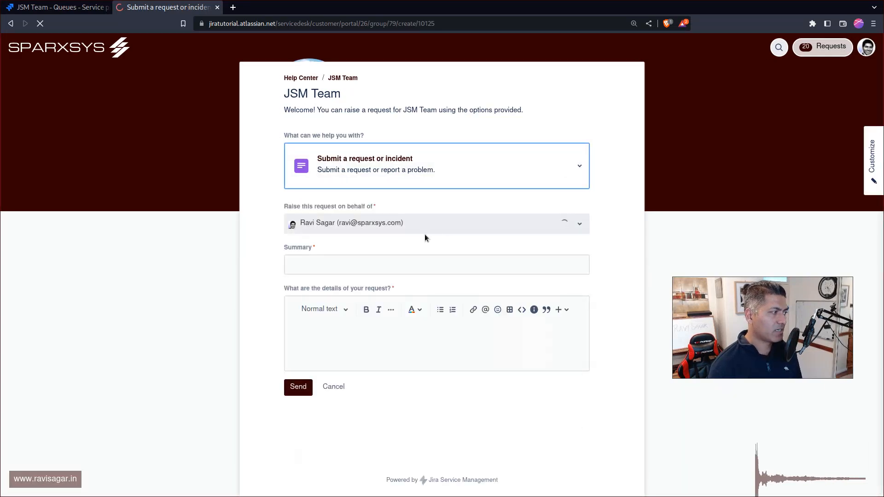
Step: Enter "Raise a new request" as both the summary and the request details, and send the request
click(393, 260)
text(Raise a new request)
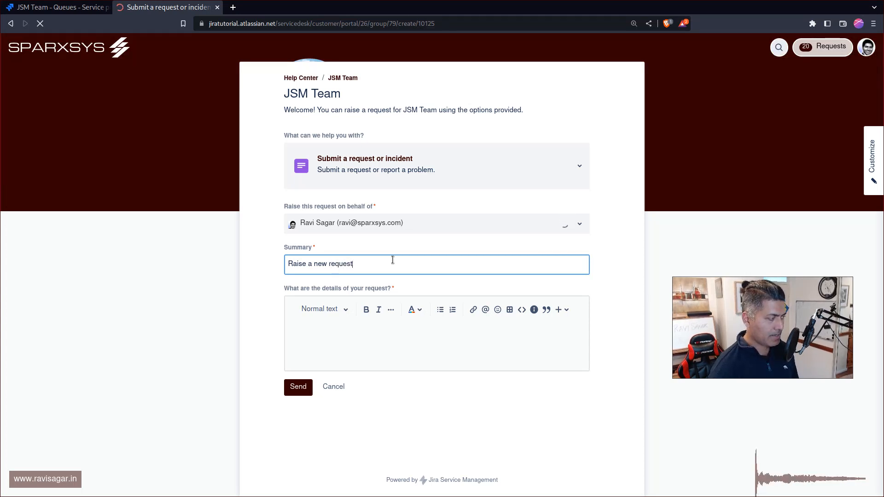
key(ctrl+a)
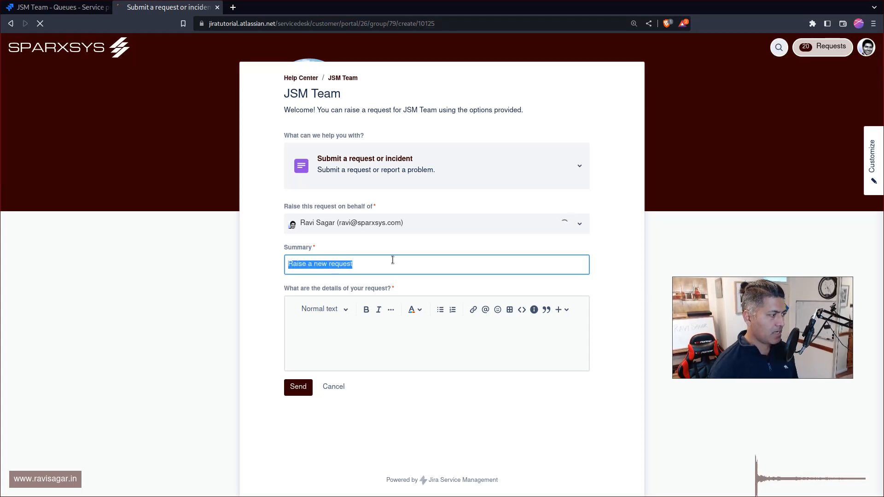
click(378, 338)
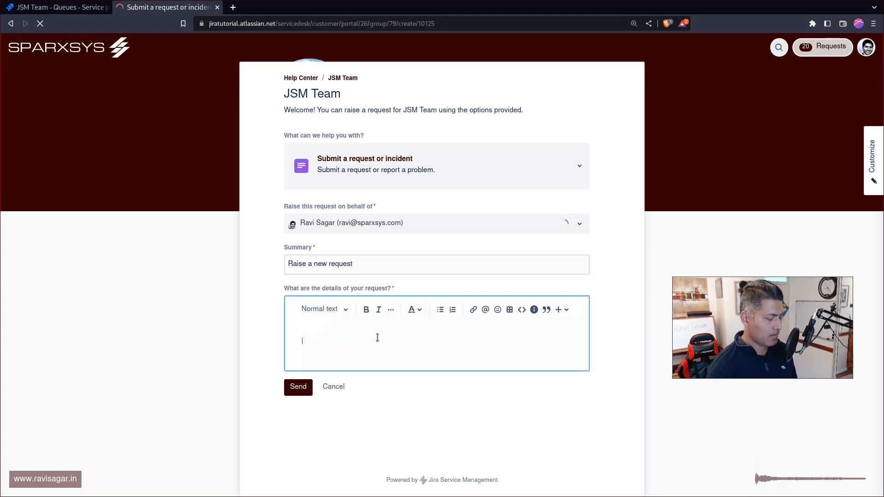
click(293, 393)
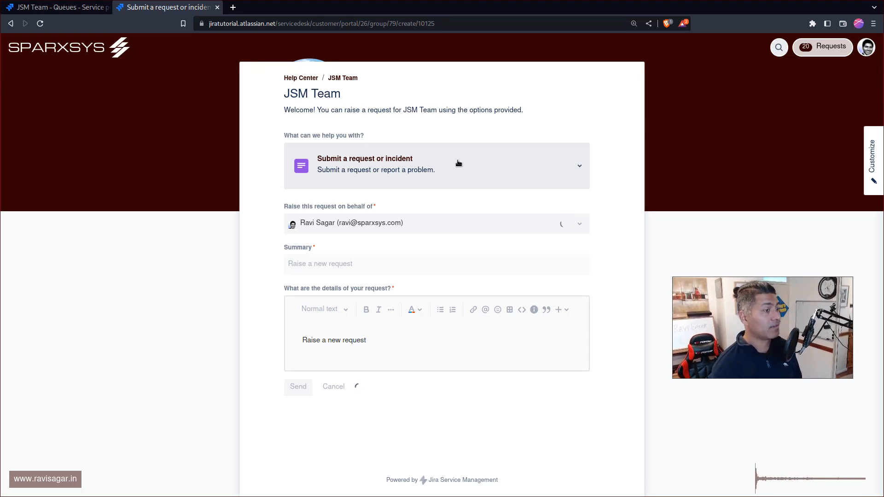
Step: Check the project's queue, return to the JSM Team portal and start another Submit a request or incident form
key(ctrl+shift+Tab)
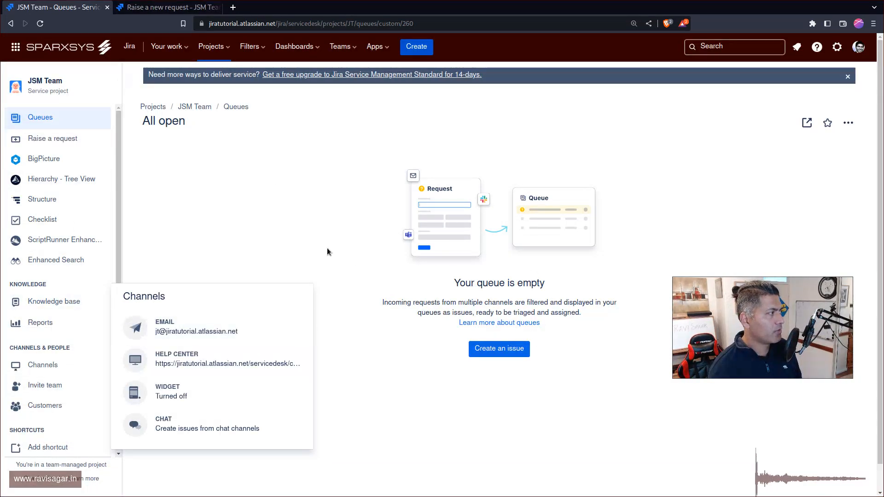
key(ctrl+Tab)
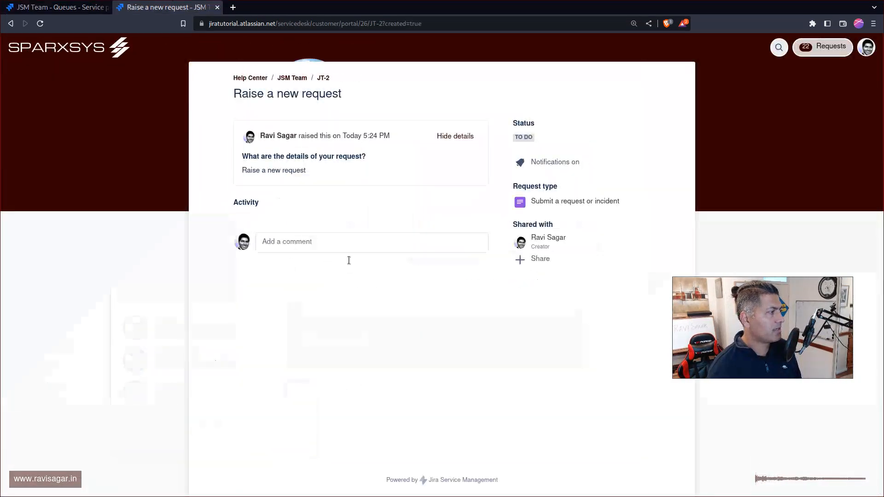
click(306, 79)
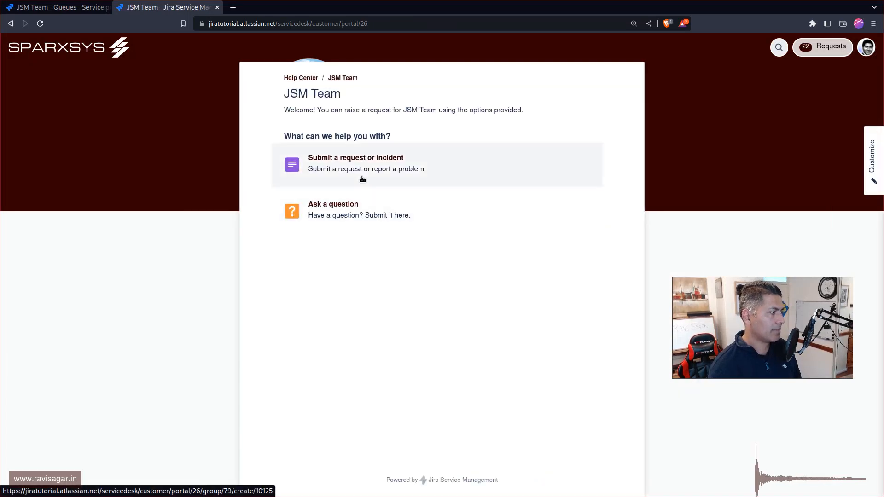
click(370, 174)
Step: Enter "My Keyboard is broken" as both the summary and the request details, and send the request
click(376, 263)
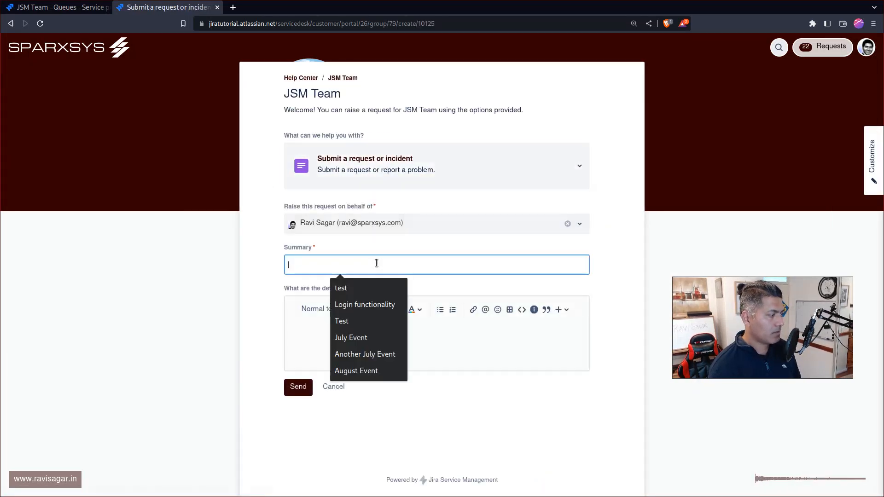
text(My key)
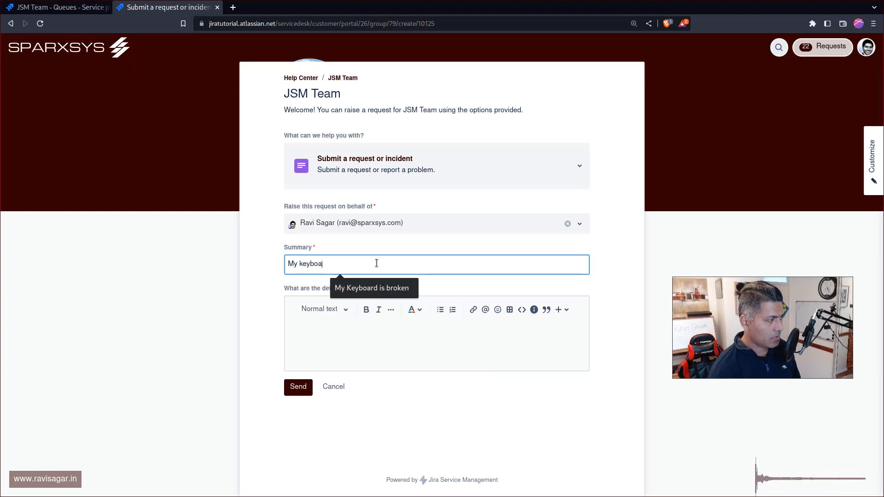
text(boa)
key(Down)
key(Return)
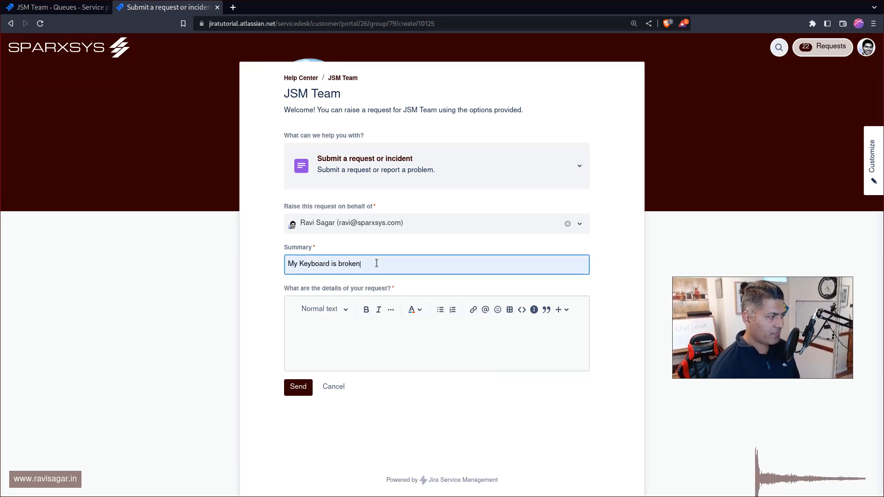
triple_click(376, 263)
click(334, 339)
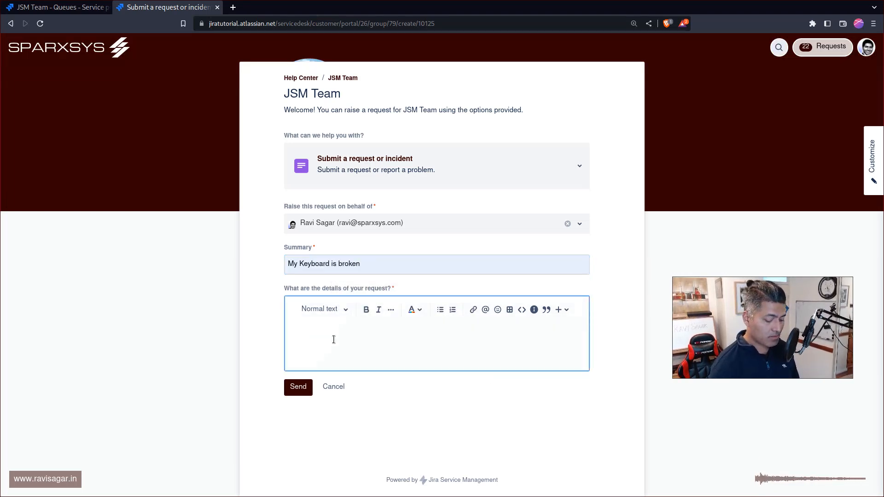
click(304, 388)
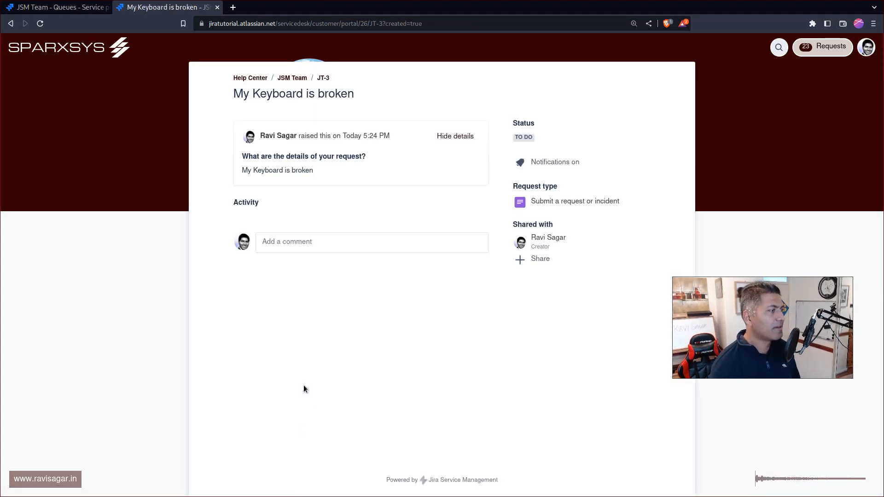
Step: View the "My Keyboard is broken" request from the project's All open queue and return to the queue
key(ctrl+shift+Tab)
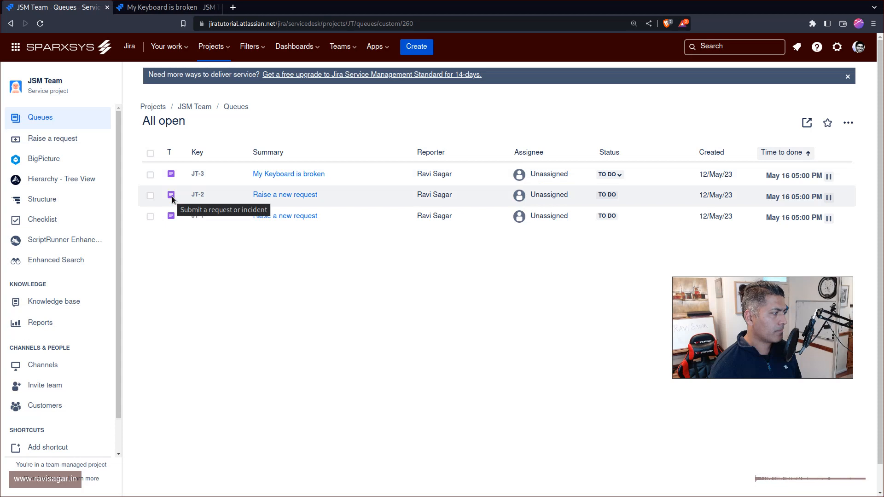
click(276, 173)
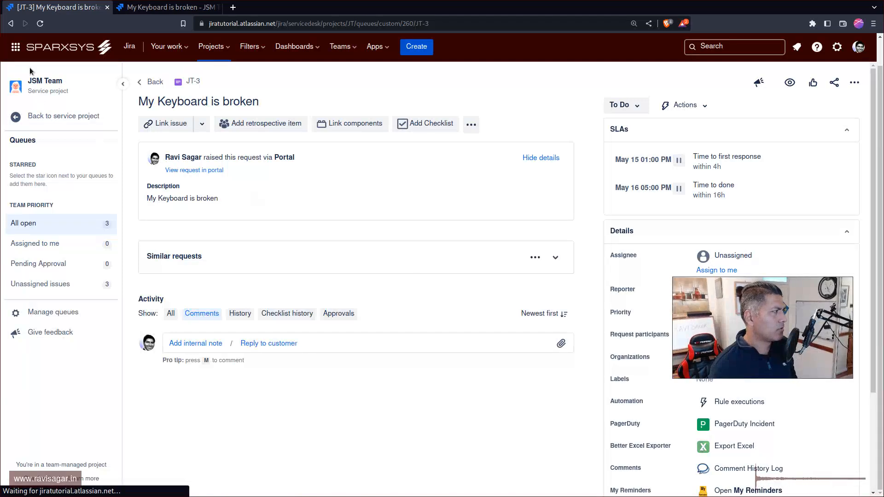
click(11, 24)
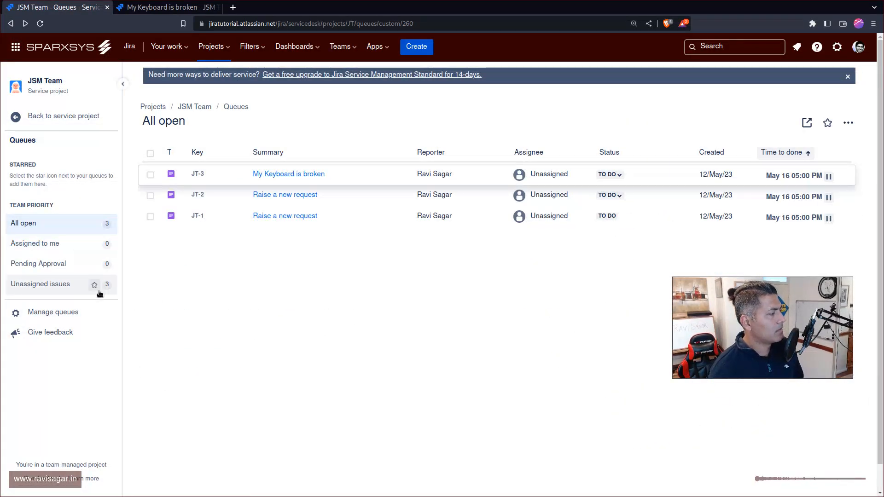
Step: Open the JSM Team project settings and review the Internal access and Features pages
click(14, 123)
scroll(73, 299, down, 2)
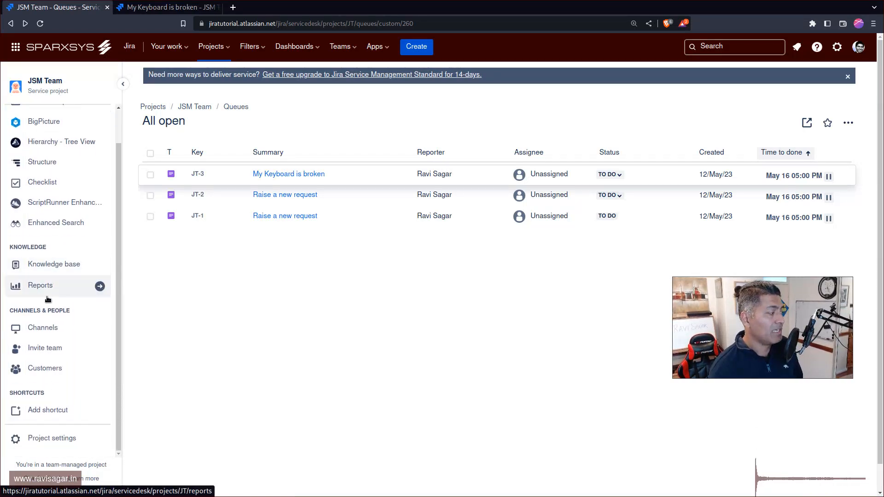
click(56, 439)
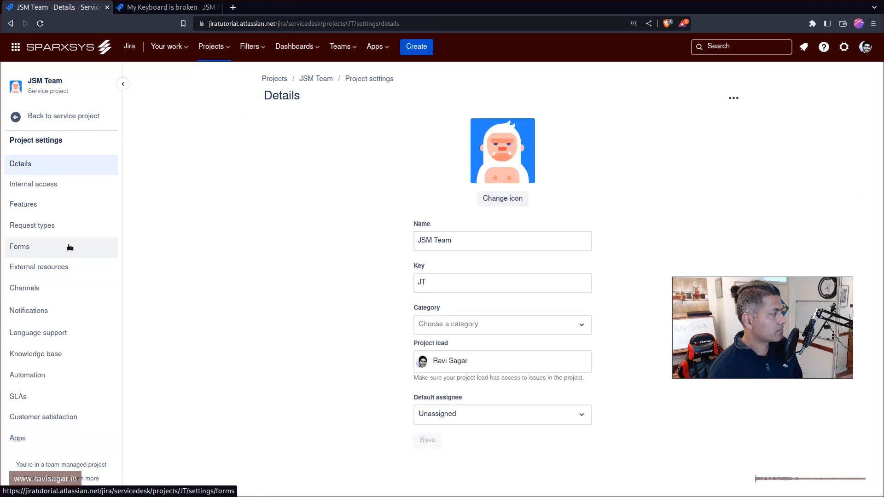
click(56, 186)
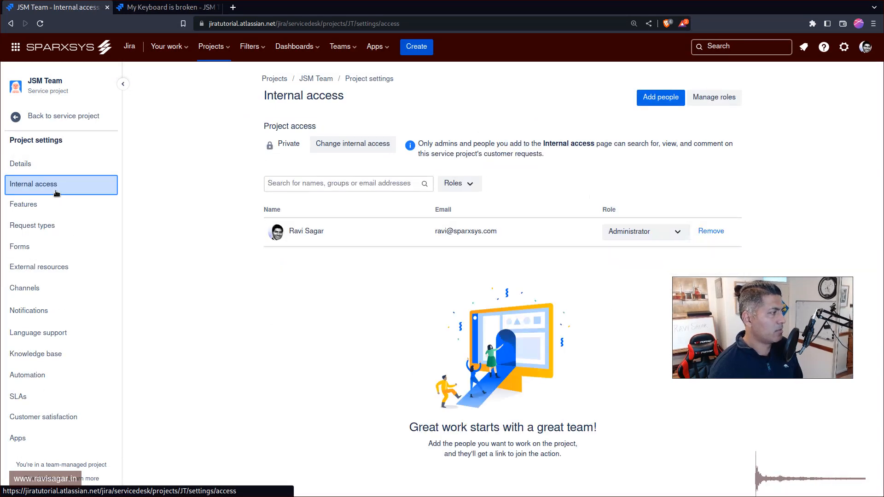
click(50, 204)
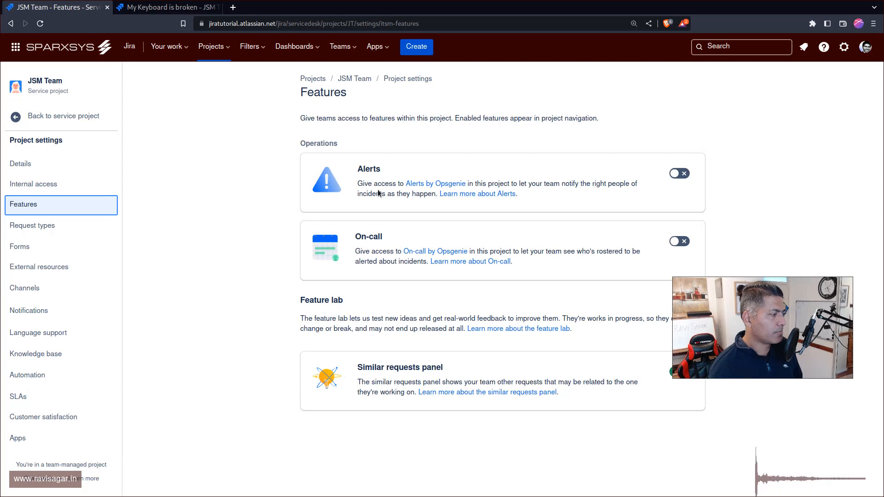
Step: View the Ask a question request type's form layout, return to project settings and open the Forms page
drag(745, 332, 728, 214)
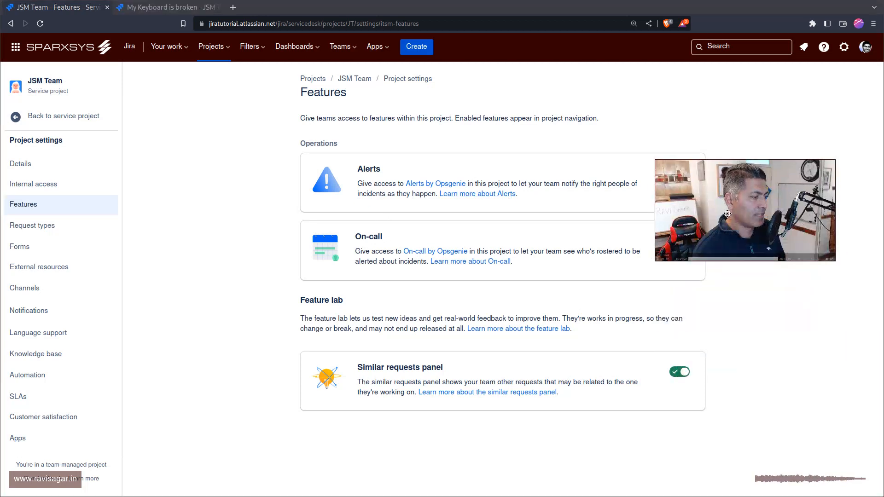
click(56, 229)
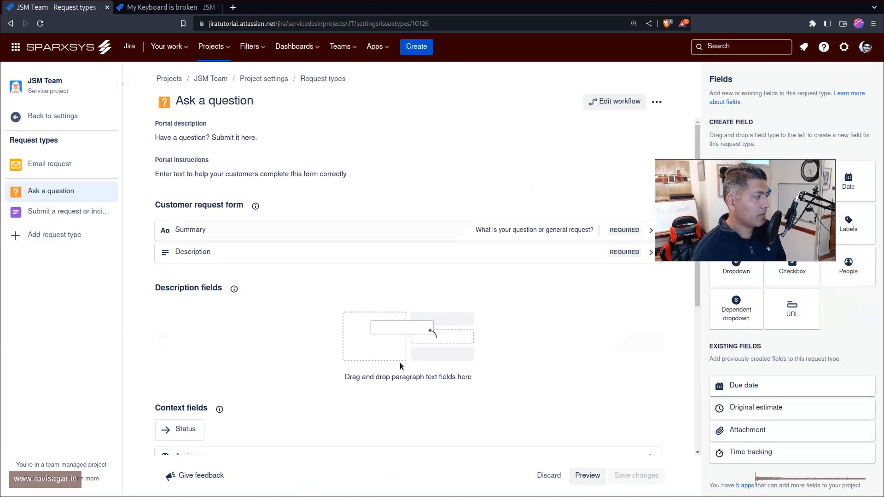
click(21, 118)
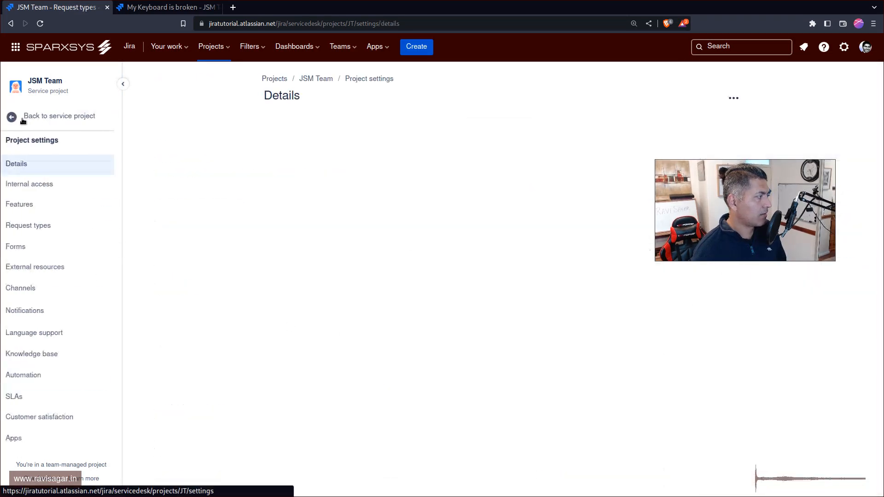
click(48, 246)
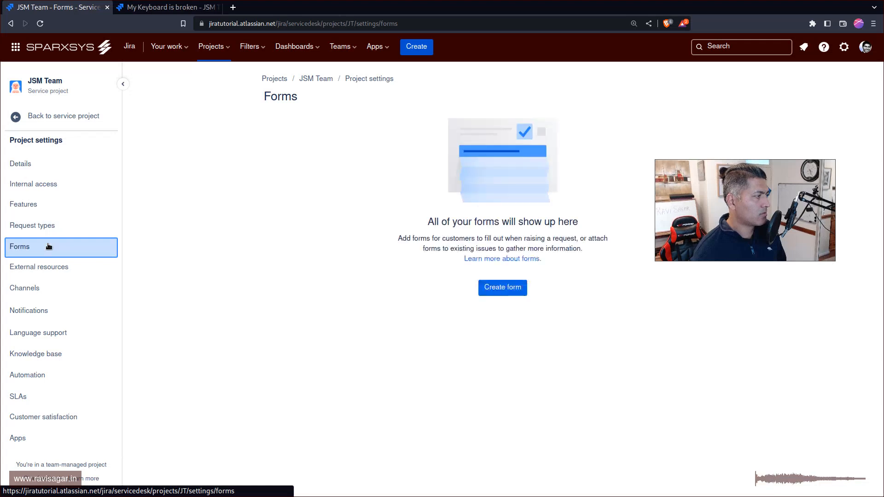
Step: Open the External resources page, view the form for adding a link and close it without adding anything
click(61, 271)
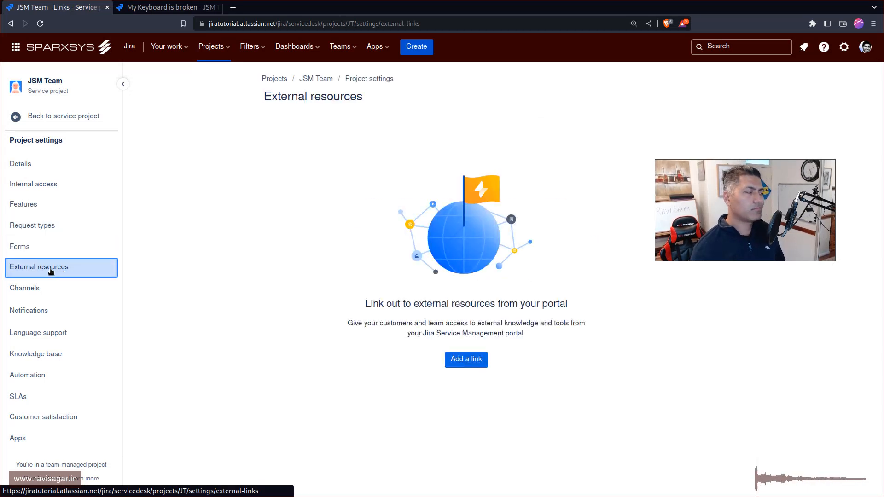
click(462, 362)
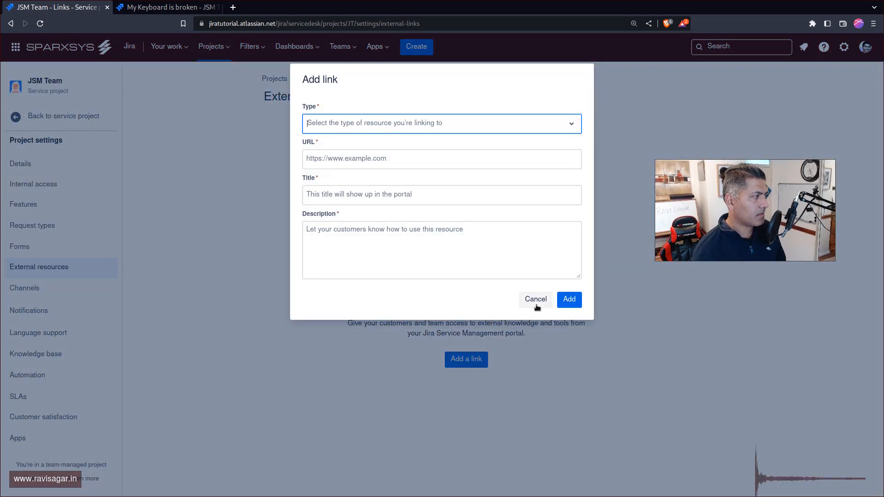
click(536, 300)
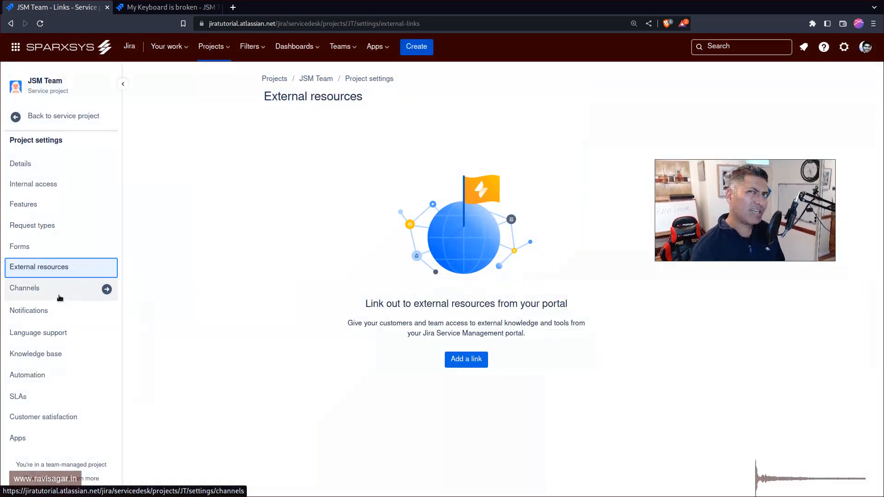
Step: Review the Customer permissions and Chat pages under Channels and return to the project settings
click(51, 294)
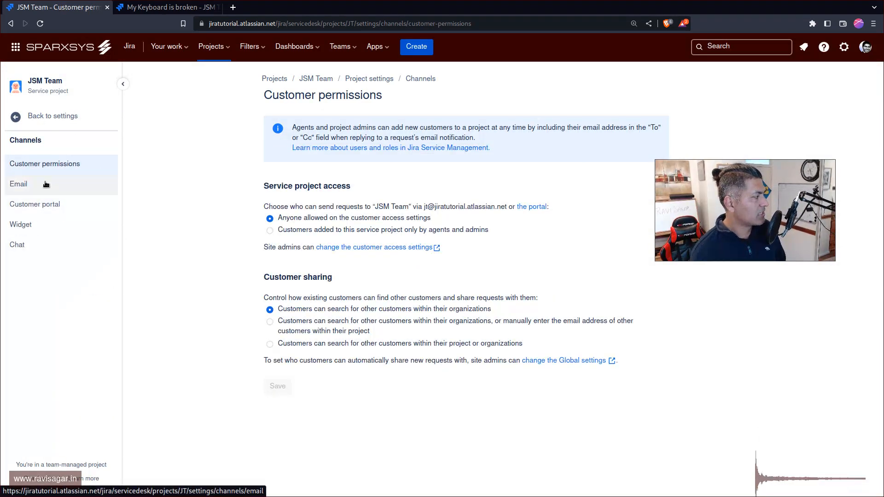
click(28, 247)
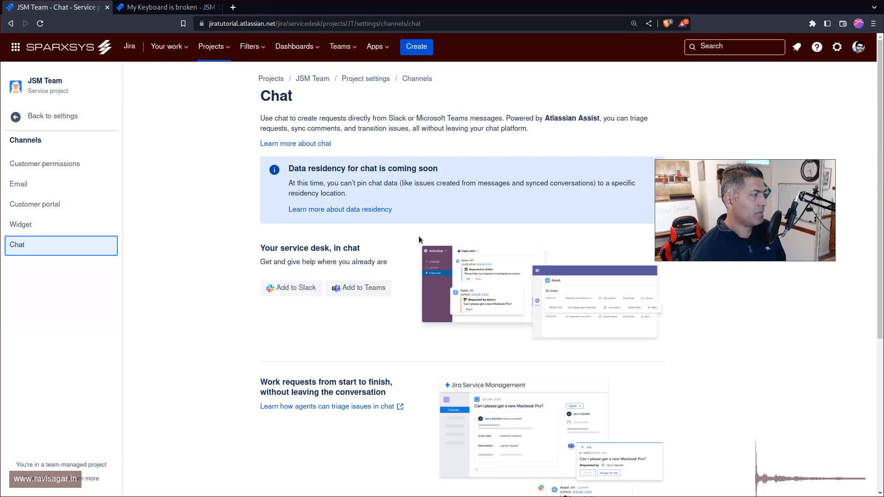
drag(758, 198, 772, 365)
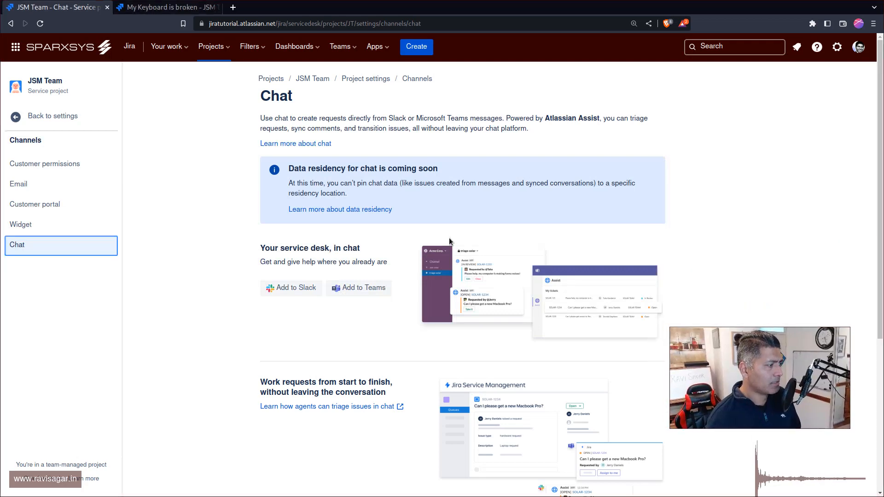
click(19, 119)
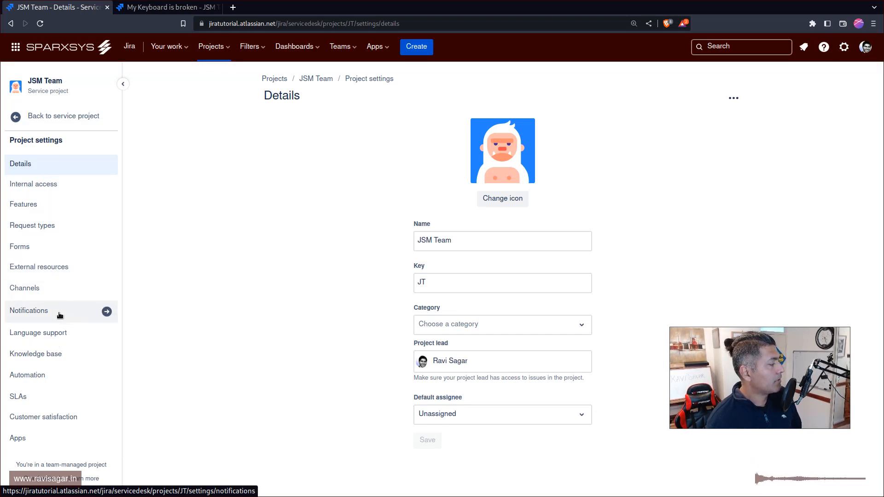
Step: Reopen Channels, review its Email and Customer portal pages, and return to the project settings
click(48, 290)
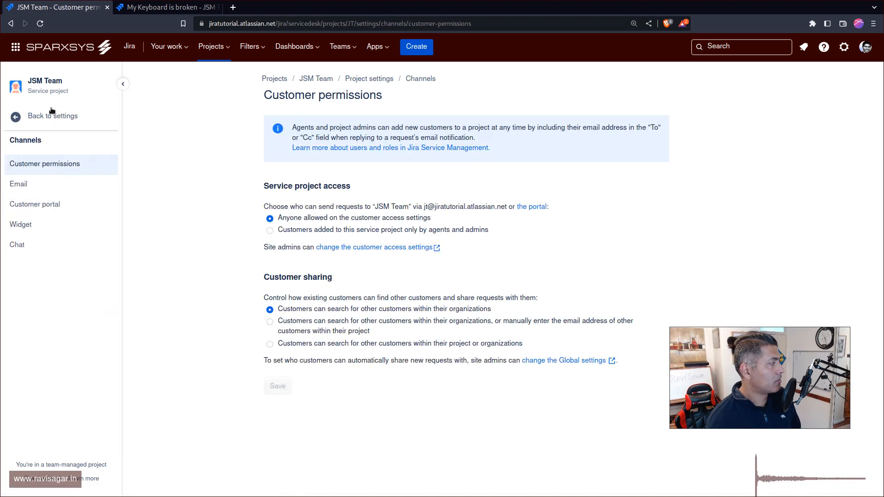
click(51, 115)
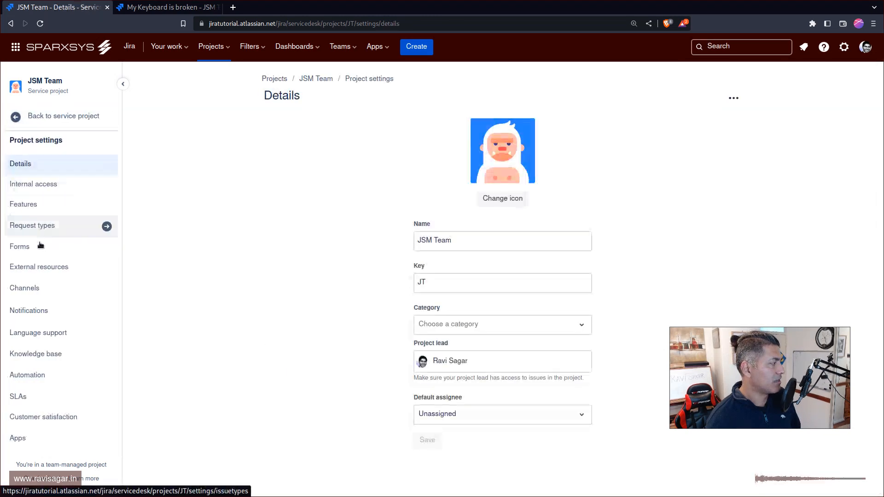
click(54, 291)
click(48, 185)
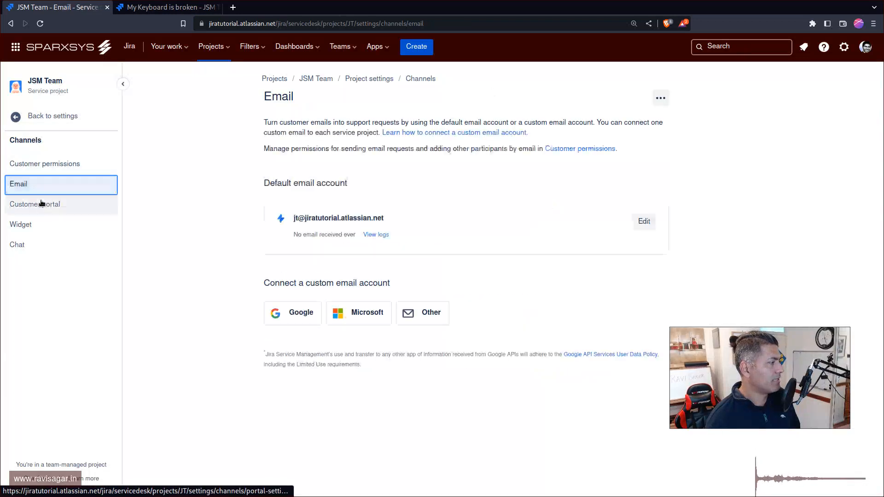
click(42, 203)
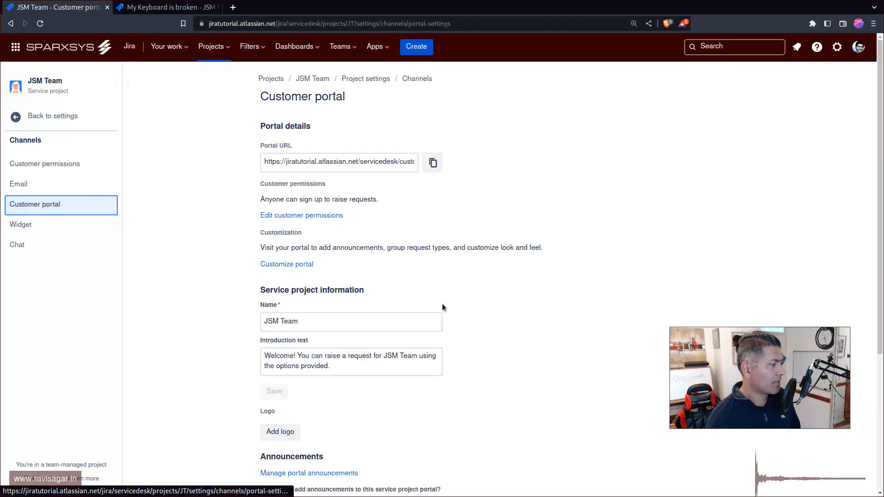
scroll(443, 308, down, 5)
click(47, 117)
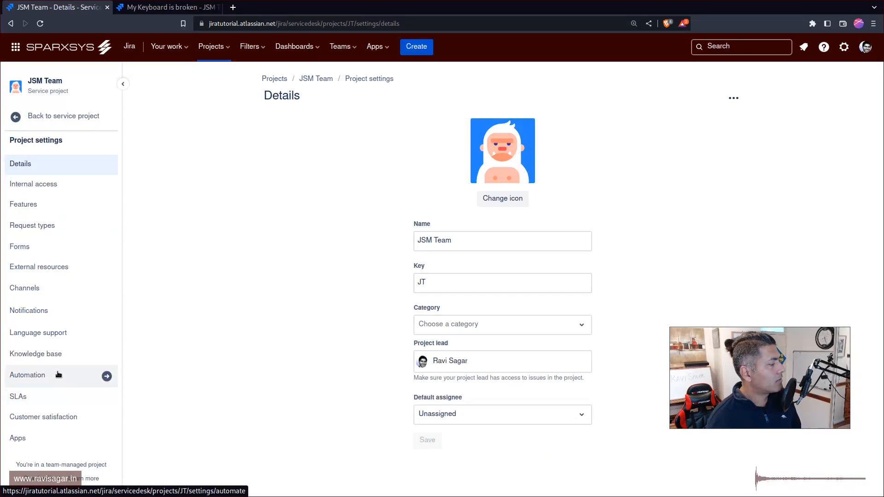
Step: View the Knowledge base and Language support pages and return to the main project settings
click(50, 358)
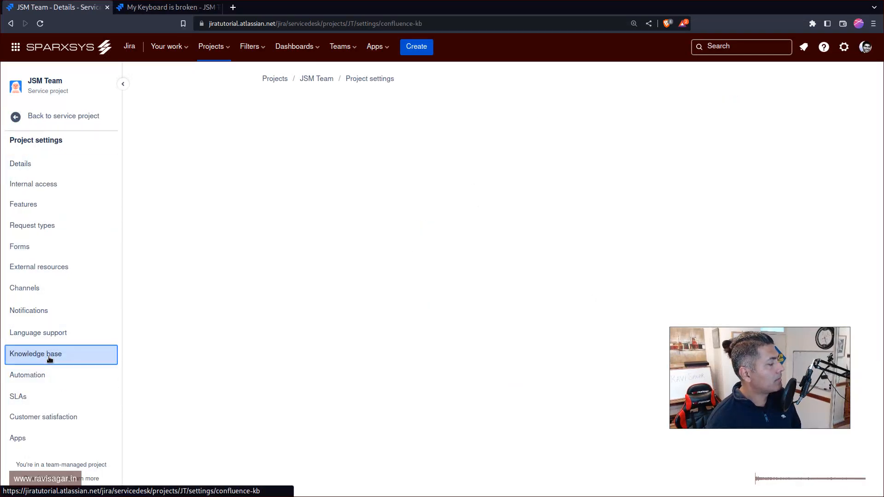
click(51, 333)
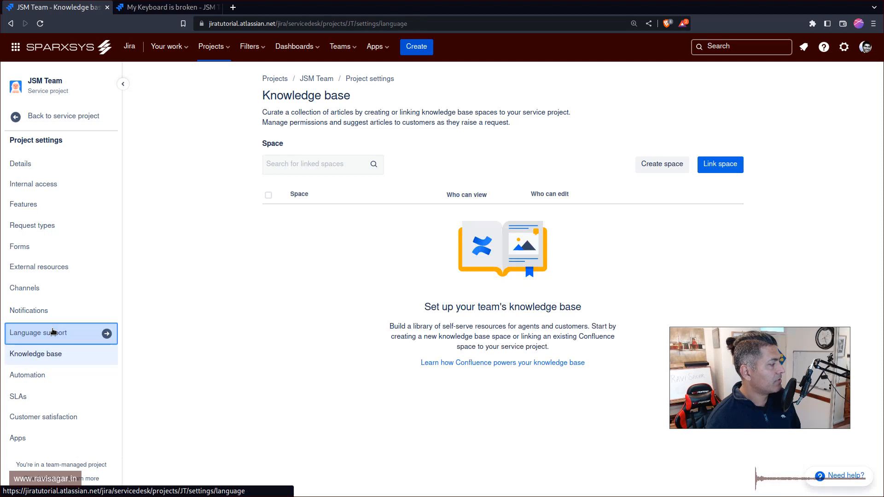
click(69, 116)
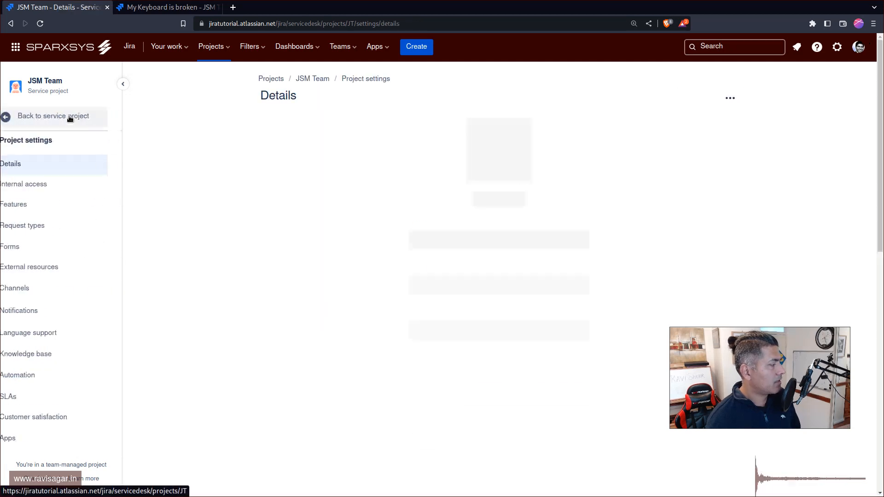
Step: Go through the Customer notifications, Internal notifications and Notification email pages and return to the project settings
click(54, 306)
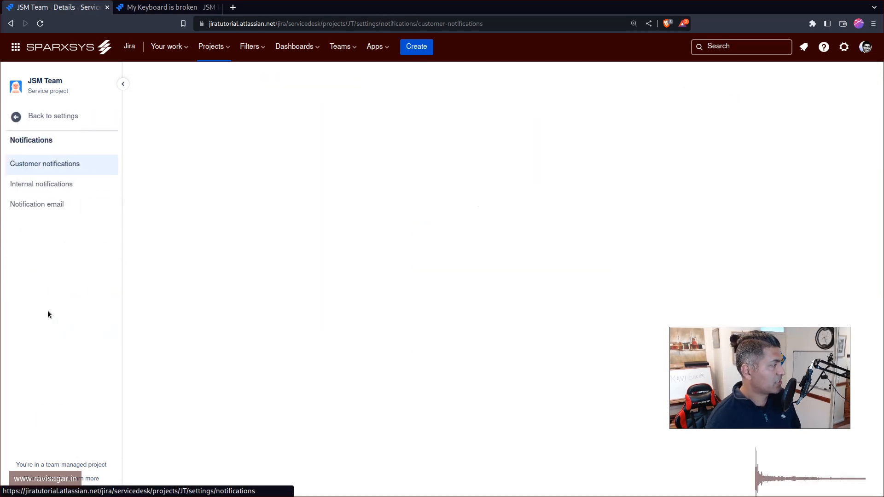
click(65, 190)
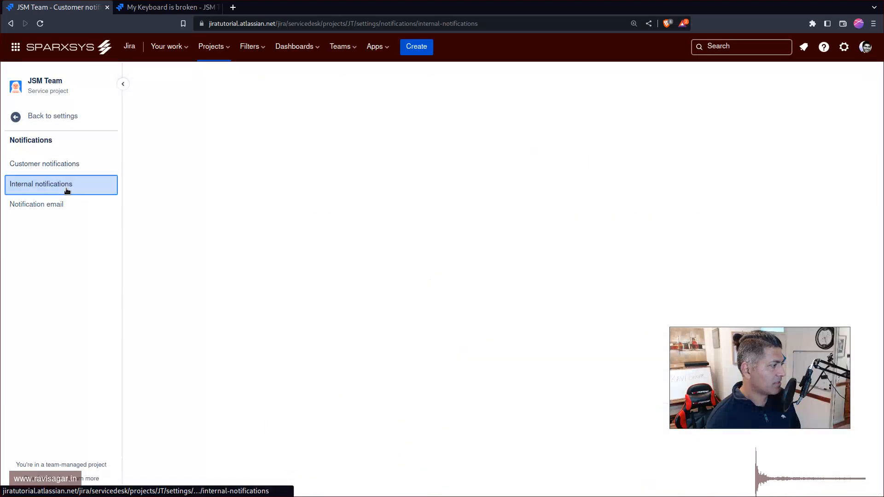
click(49, 208)
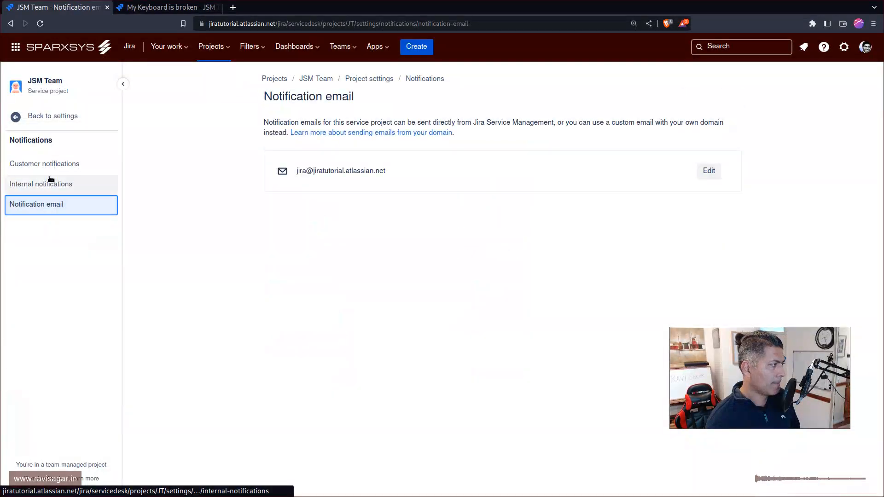
click(26, 124)
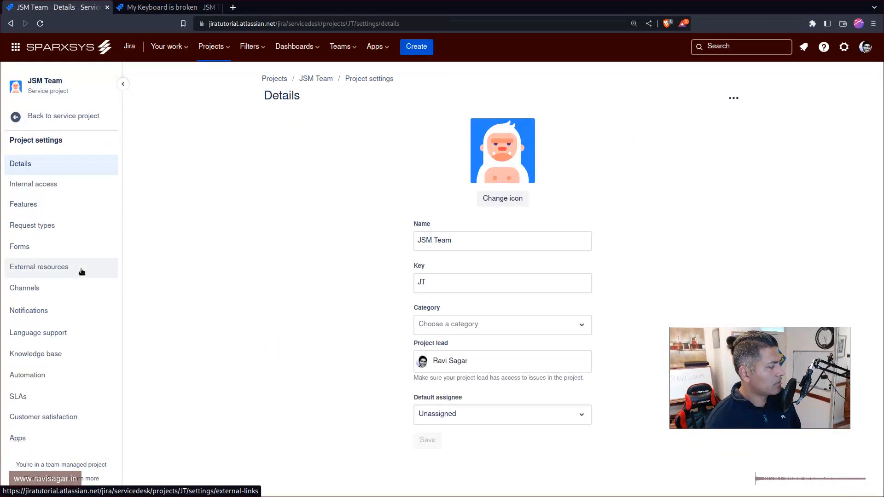
Step: View the App fields and Issue Checklist Free pages under Apps and return to the project settings
click(28, 440)
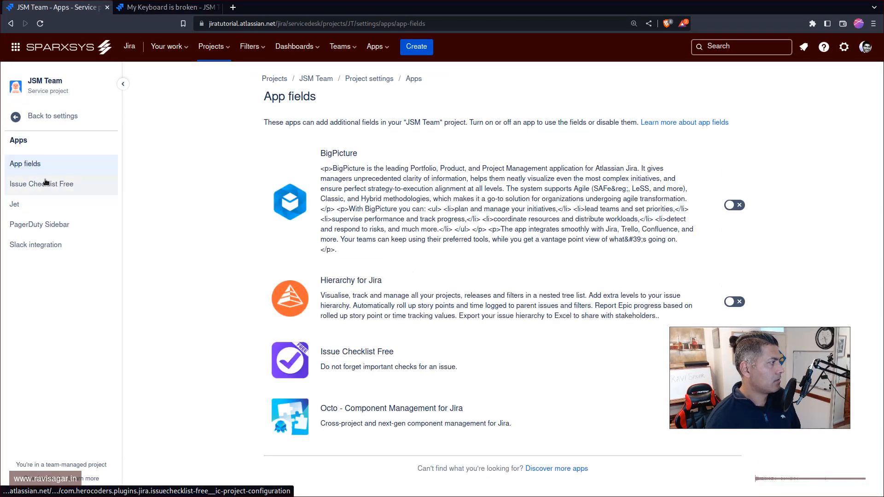
click(41, 183)
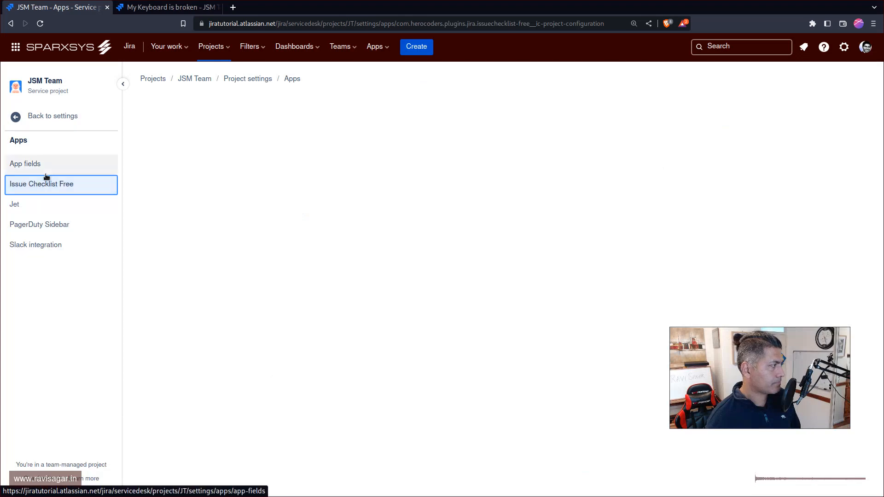
click(61, 118)
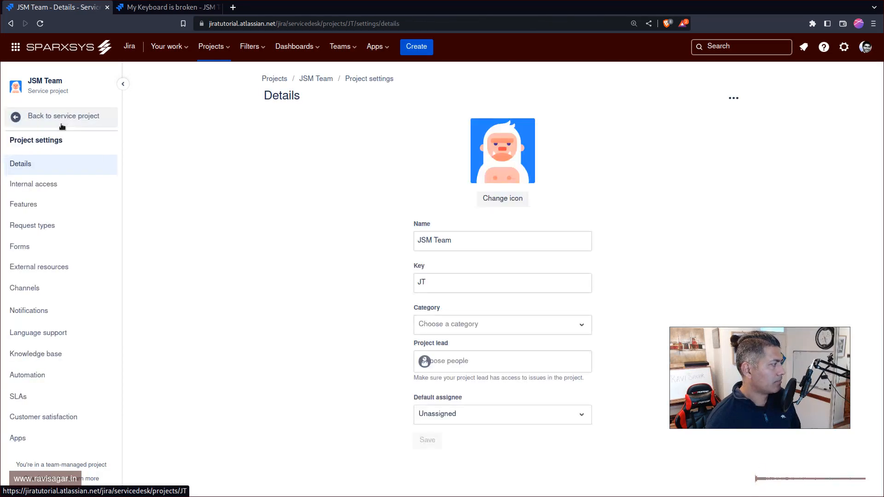
Step: View the project's Service level agreements page and go back to the service project's main navigation
click(40, 399)
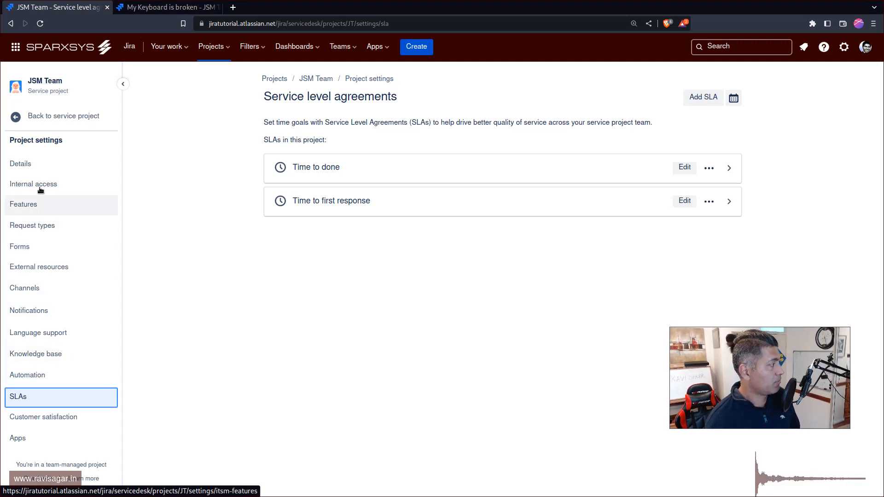
click(35, 119)
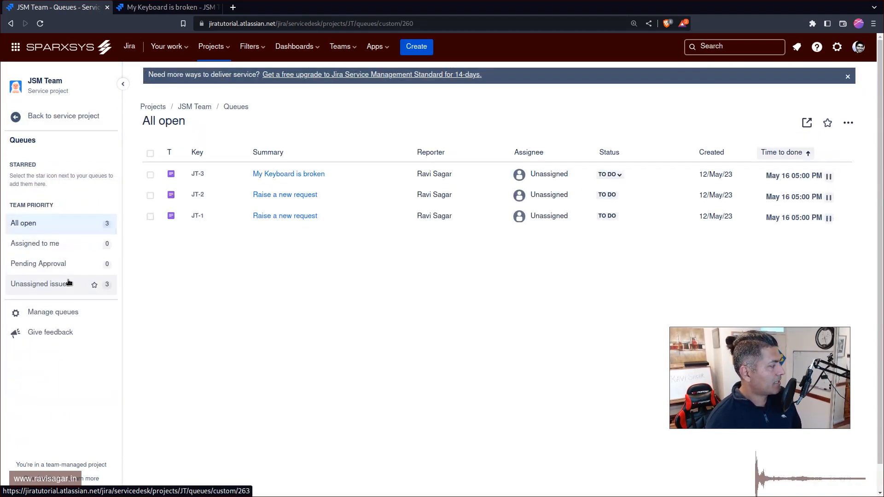
click(46, 140)
scroll(51, 267, down, 2)
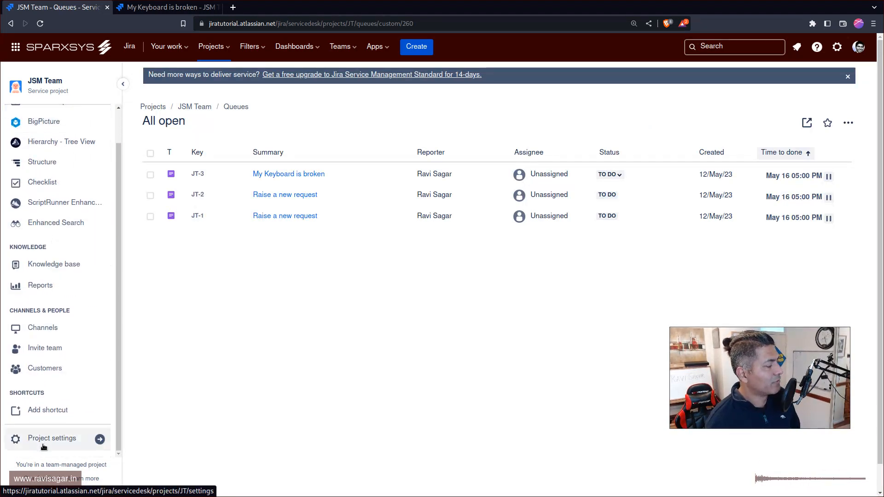
Step: Reopen the project settings, examine the Ask a question request type down to its context fields, and return to settings
click(55, 438)
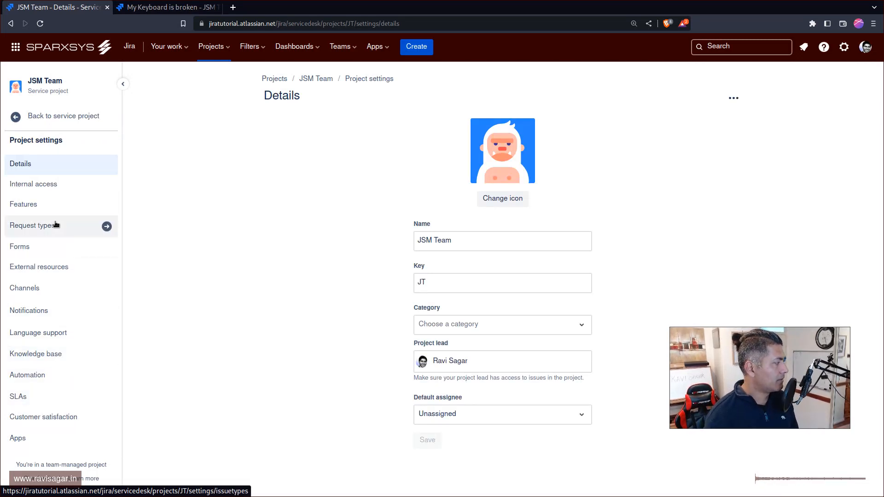
click(60, 228)
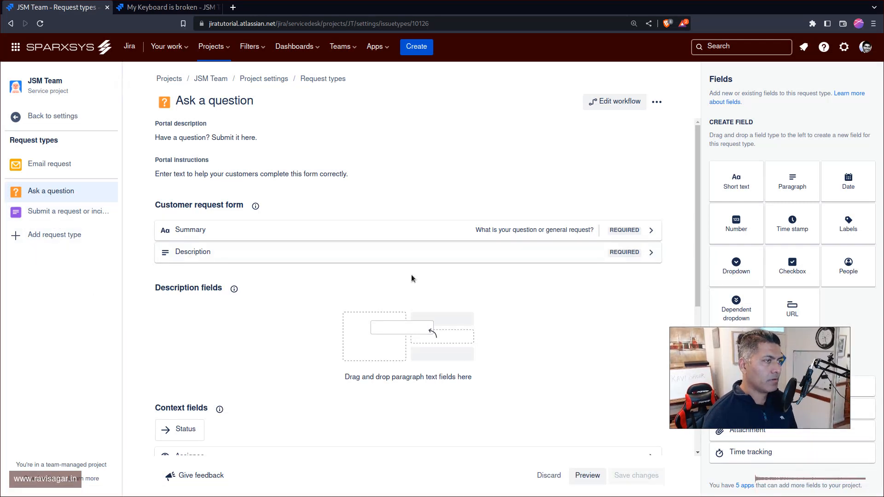
scroll(410, 276, down, 3)
scroll(422, 293, down, 3)
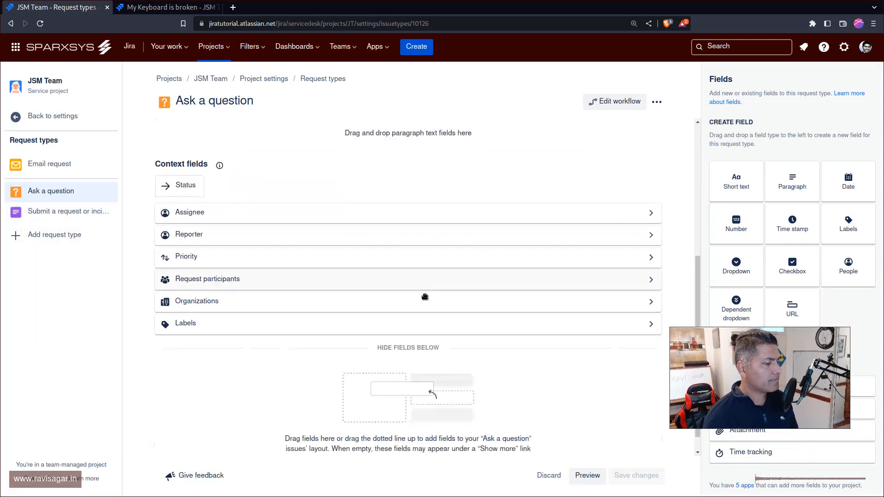
click(49, 120)
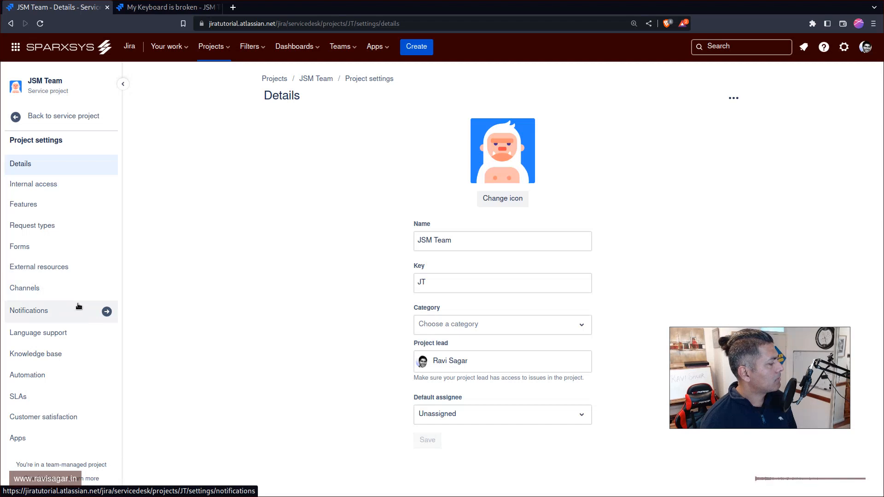
Step: Go back to the service project, open the full project list in a separate tab and filter it to Service Desk projects
click(77, 119)
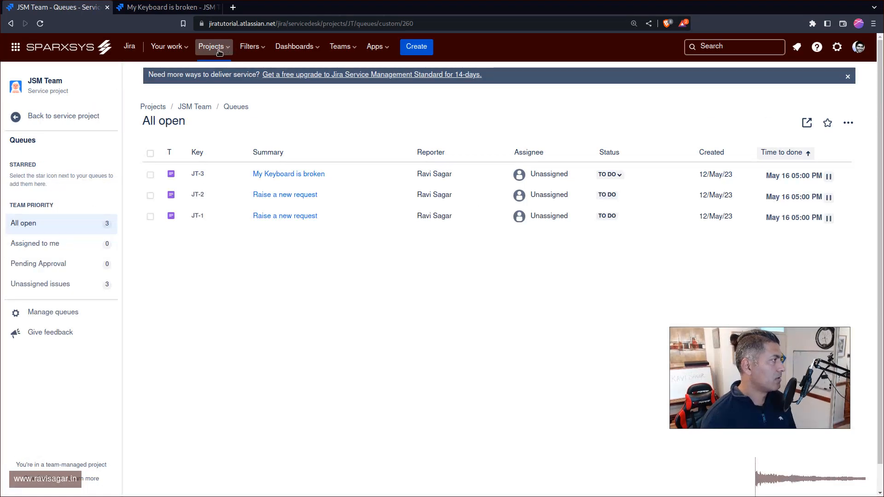
click(223, 50)
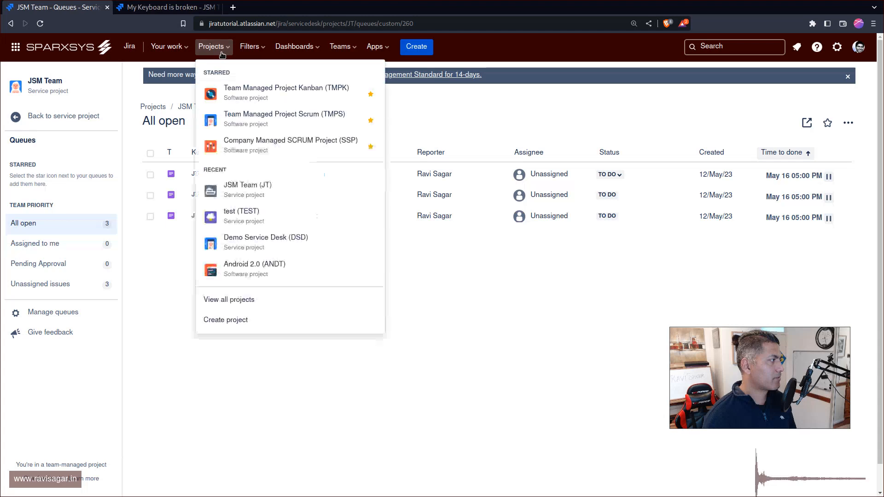
middle_click(246, 299)
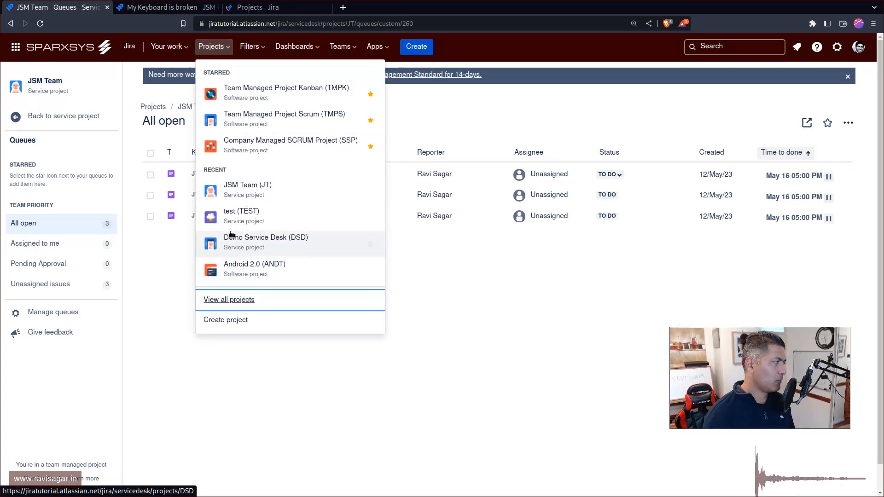
key(ctrl+Tab)
key(ctrl+Tab)
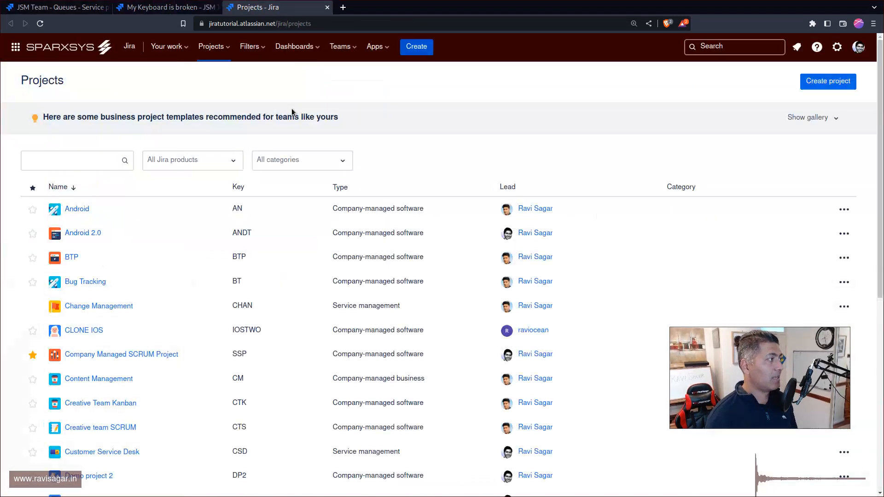
click(222, 162)
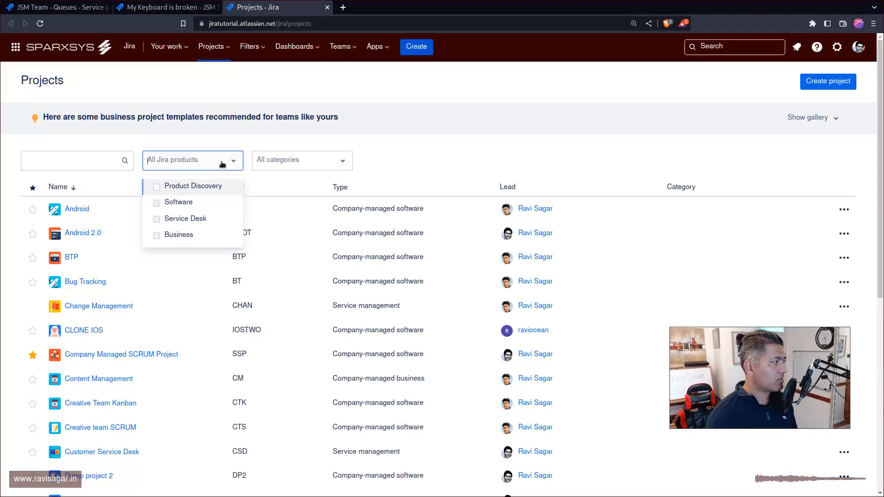
click(192, 218)
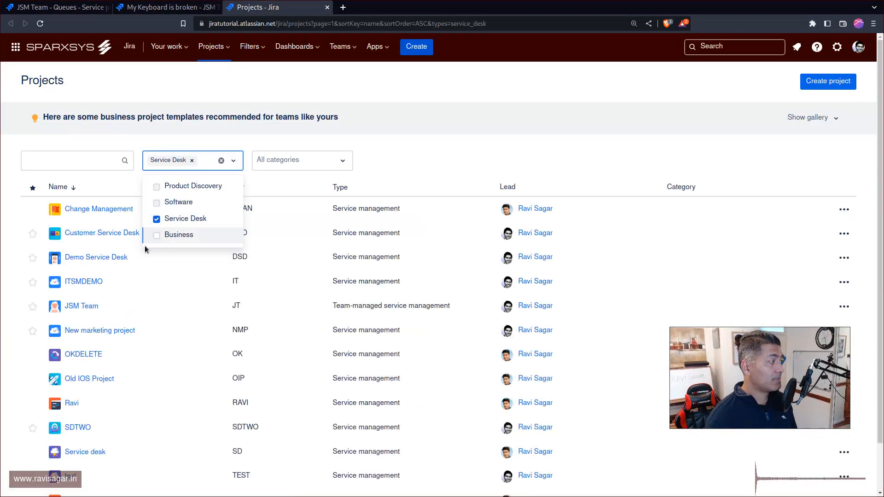
Step: Open the Customer Service Desk project, look through its navigation entries and open its project settings
click(79, 234)
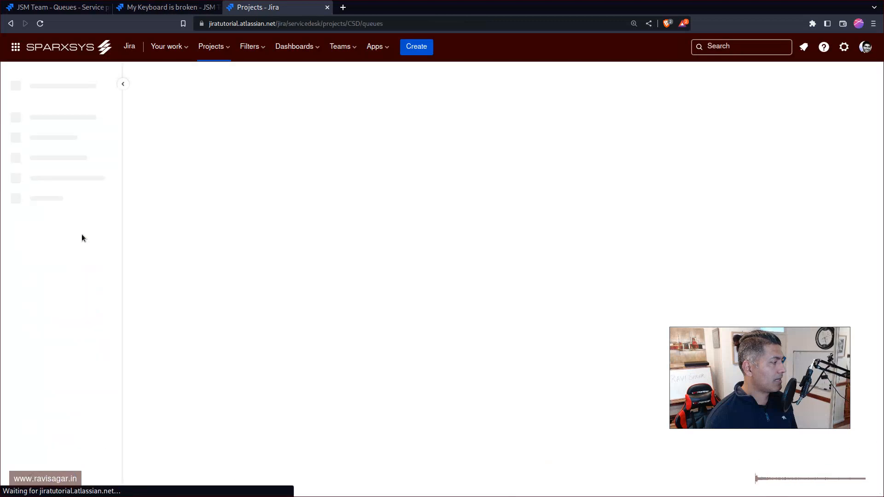
drag(133, 227, 115, 327)
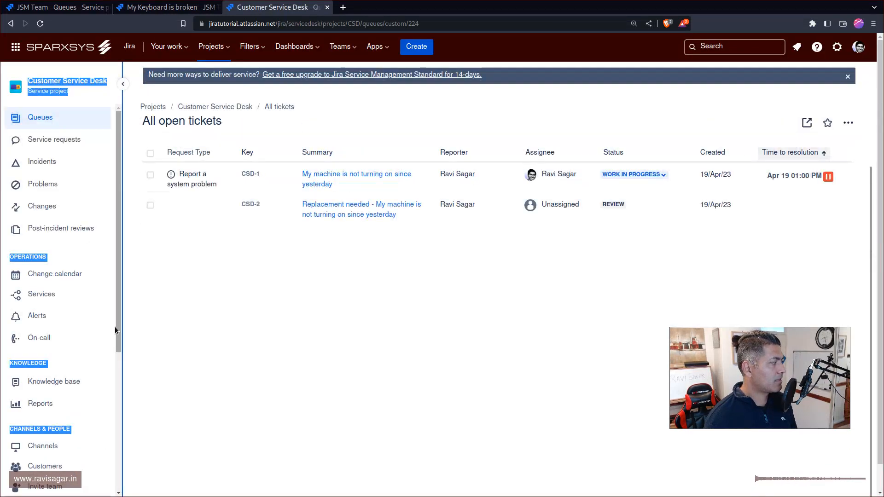
click(111, 388)
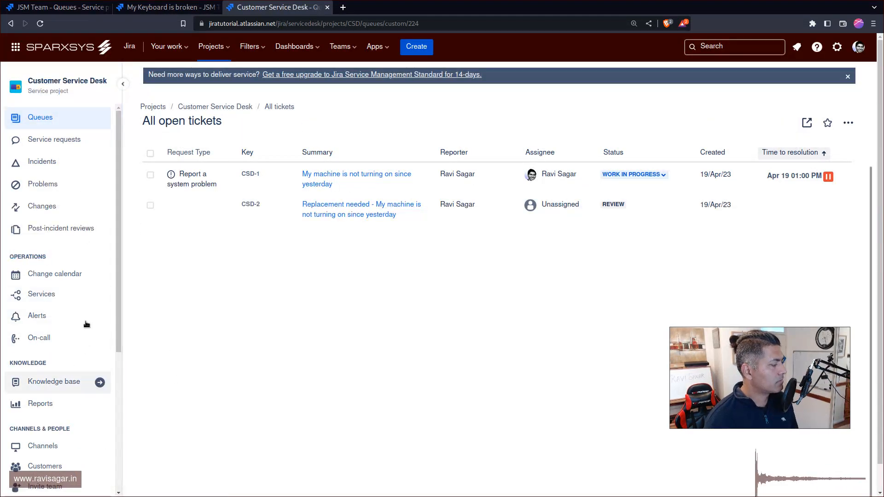
scroll(45, 311, down, 4)
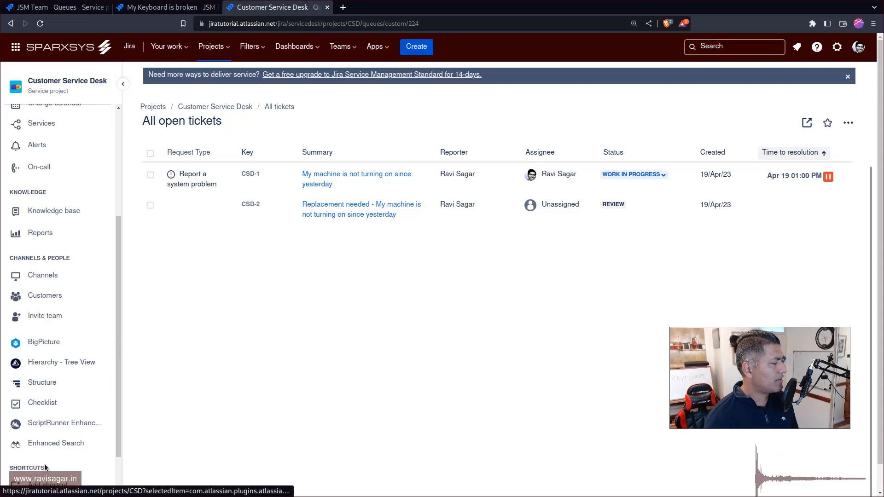
scroll(44, 465, down, 2)
click(46, 457)
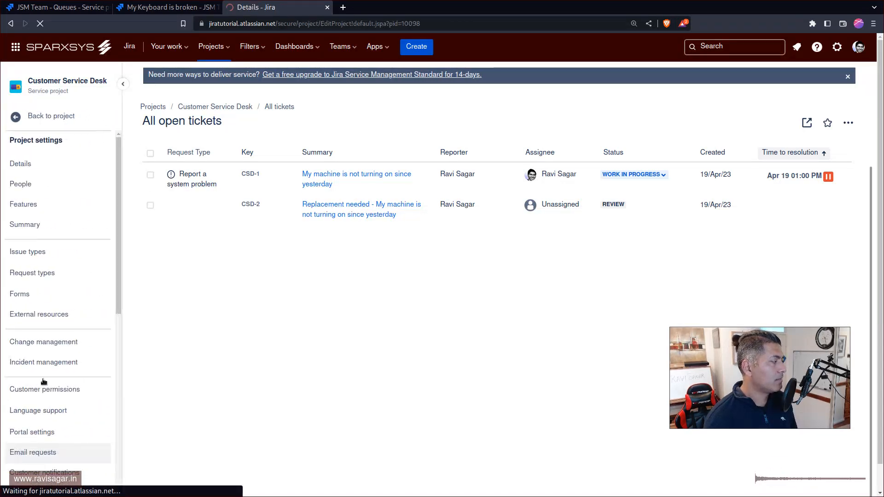
Step: View the Issue types page of the Customer Service Desk settings, look through the remaining settings entries and open Workflows
click(55, 257)
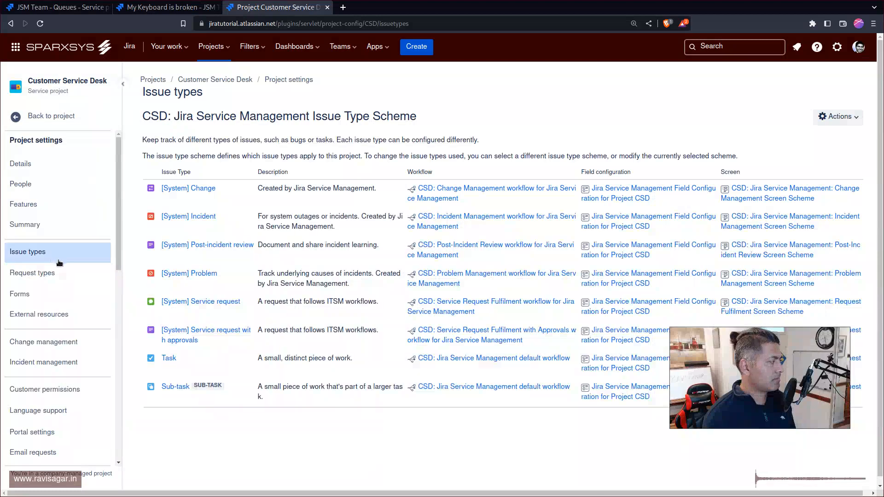
scroll(51, 280, down, 3)
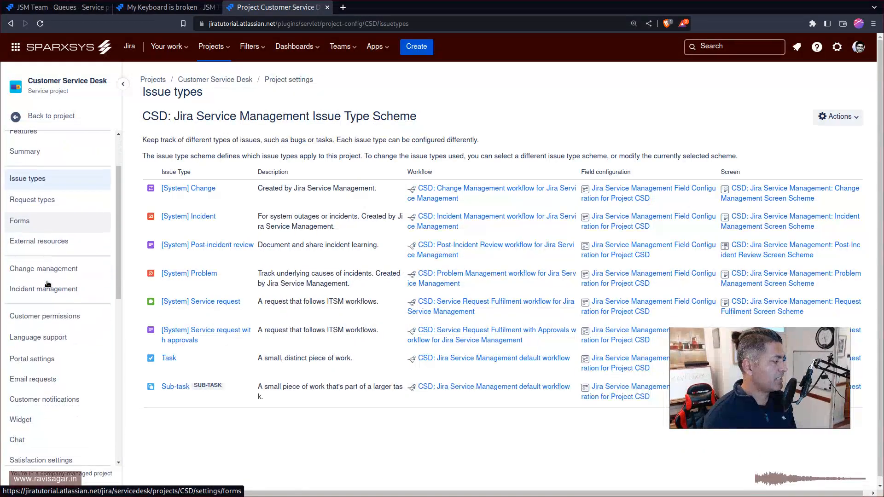
scroll(48, 284, down, 5)
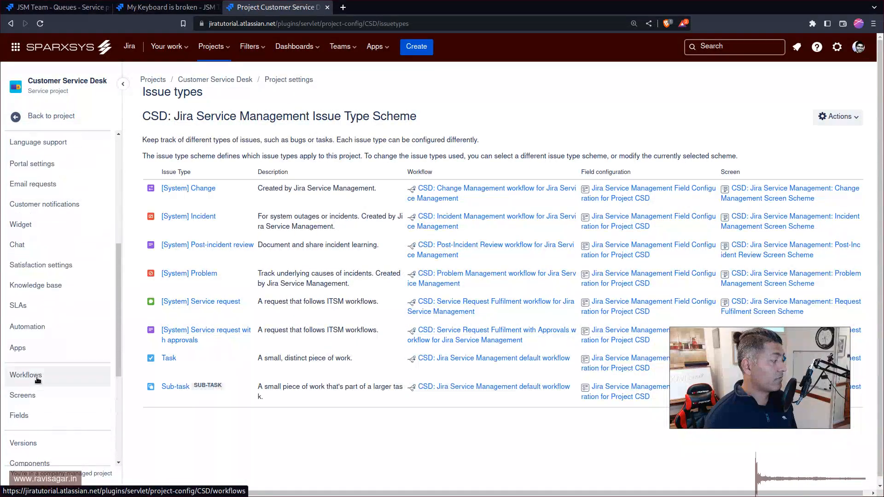
click(38, 378)
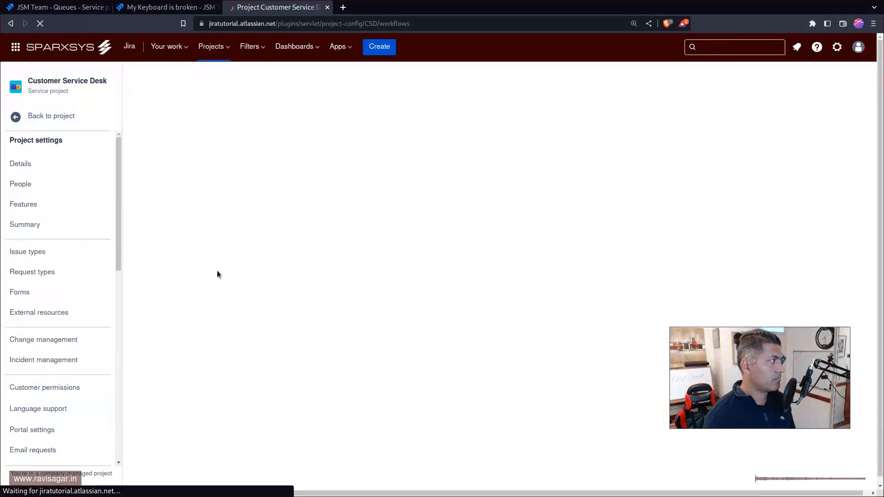
Step: Switch back to the JSM Team project, return to its main navigation and look through the entries
key(ctrl+shift+Tab)
key(ctrl+shift+Tab)
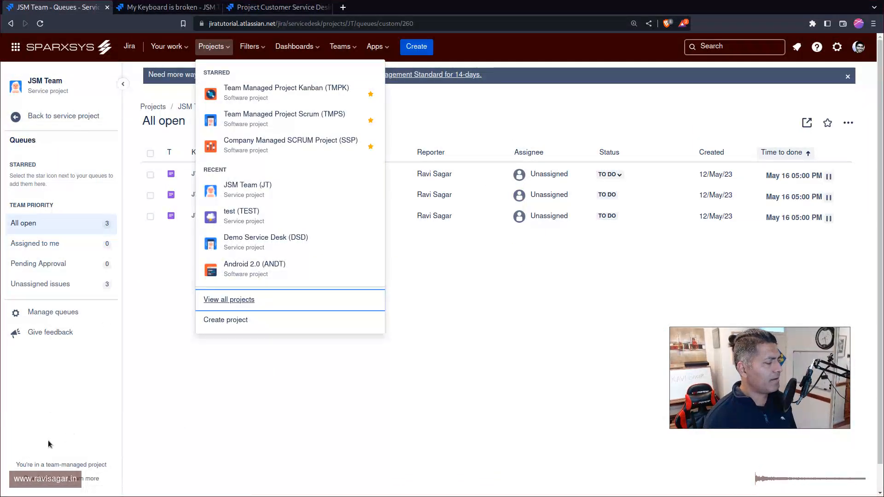
click(73, 116)
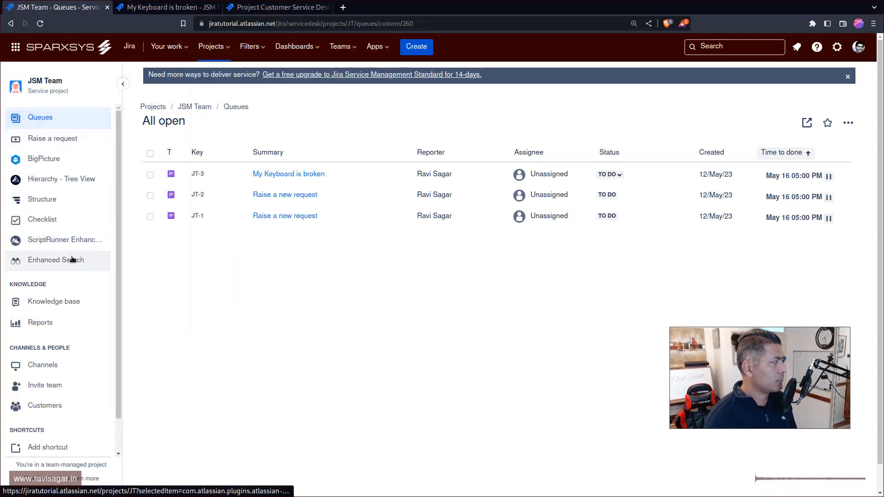
scroll(72, 258, down, 1)
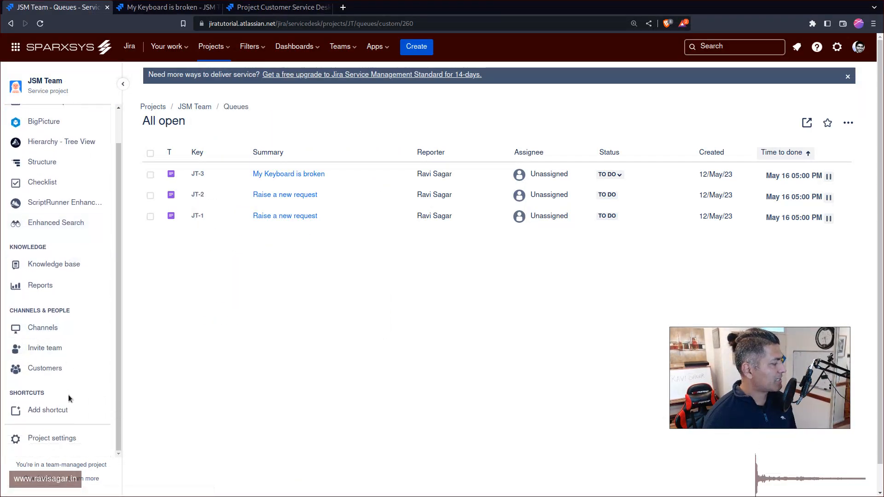
Step: Open the "My Keyboard is broken" request, view its workflow and bring it up in the workflow editor, dismissing the welcome message
click(295, 175)
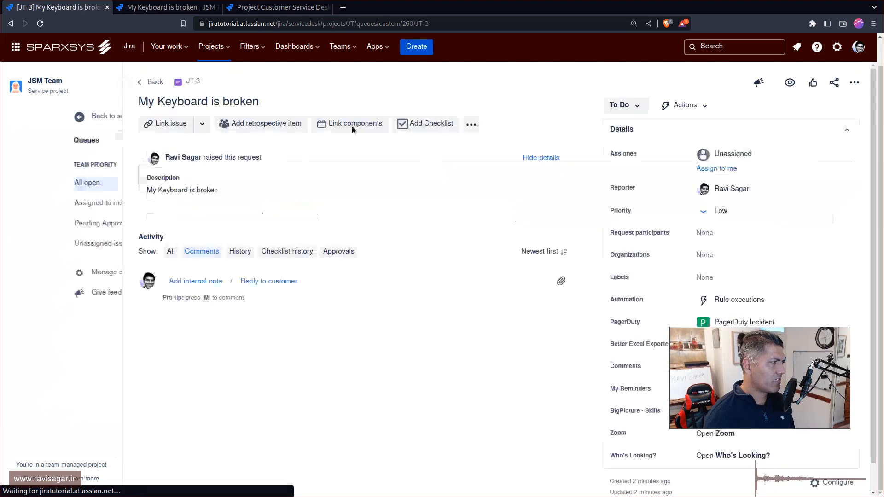
click(622, 105)
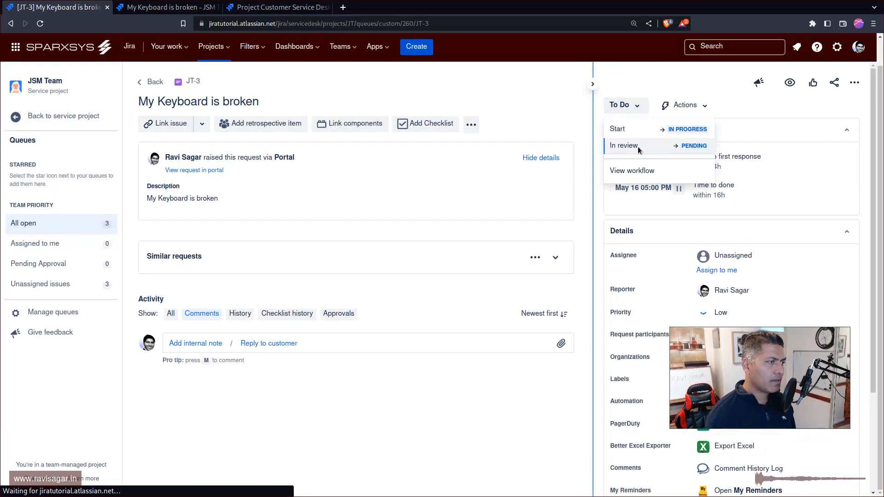
click(630, 178)
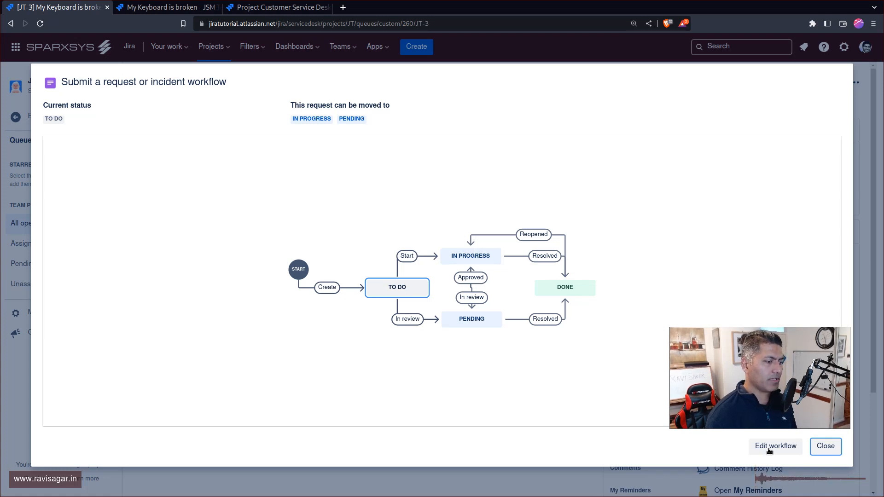
click(767, 448)
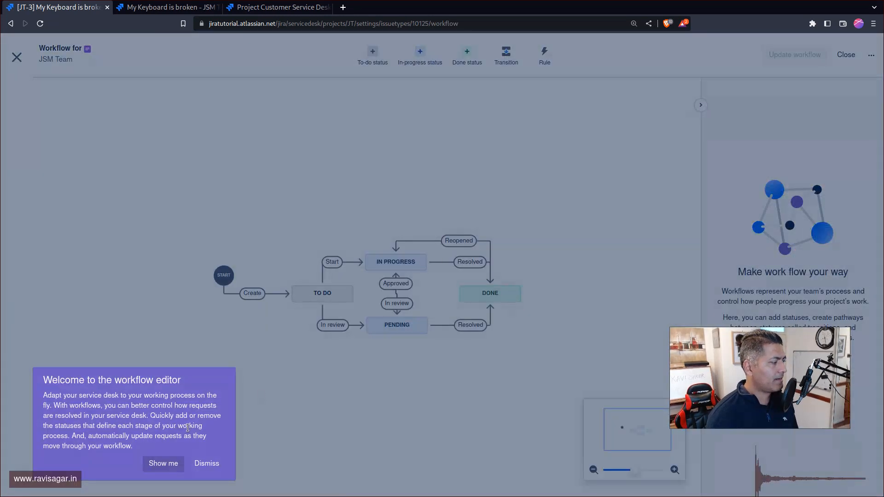
click(208, 464)
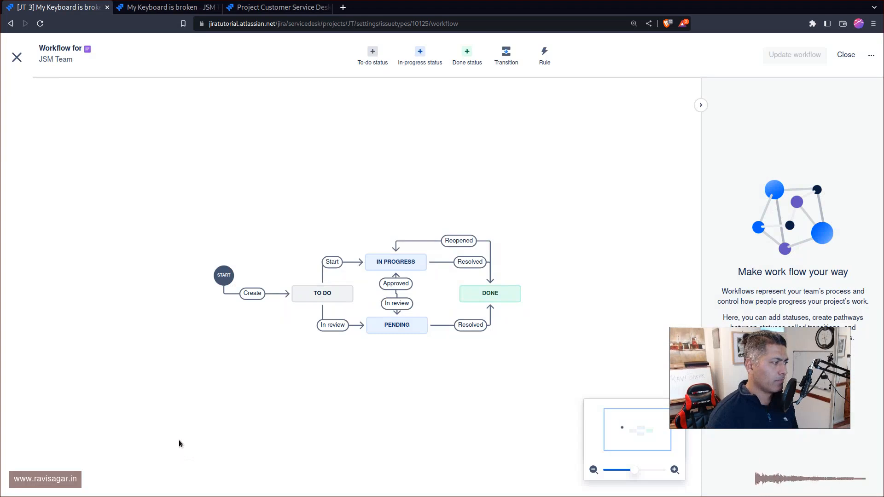
Step: Close the workflow editor and return through the project settings to the JSM Team queues
click(14, 59)
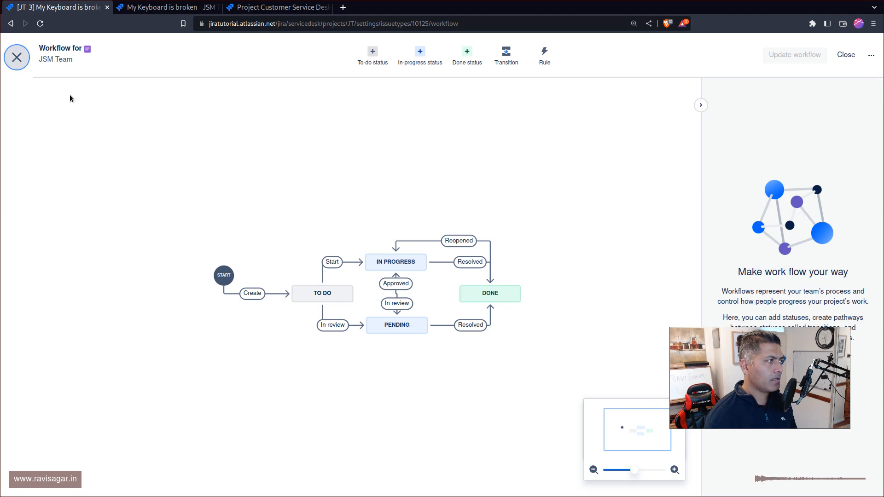
click(17, 57)
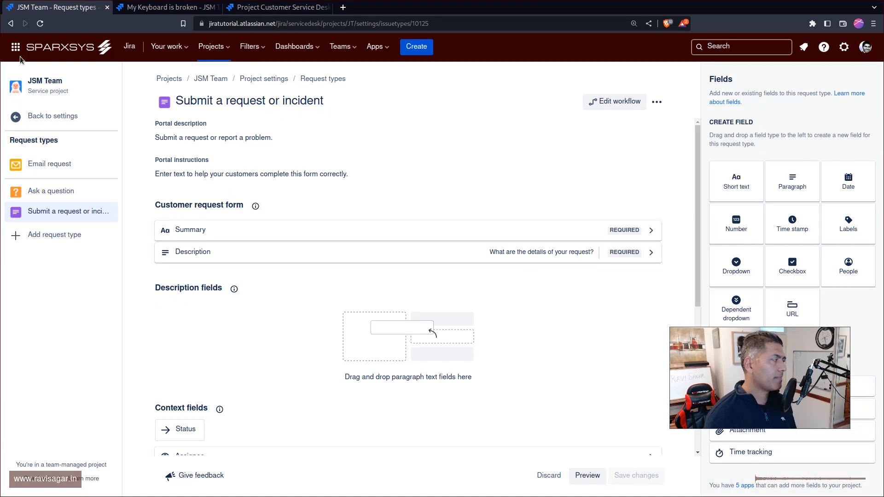
click(16, 117)
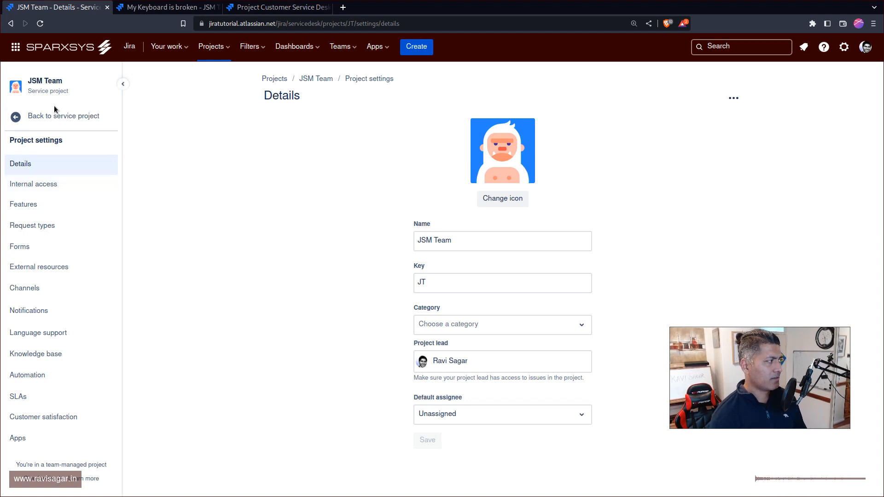
click(42, 118)
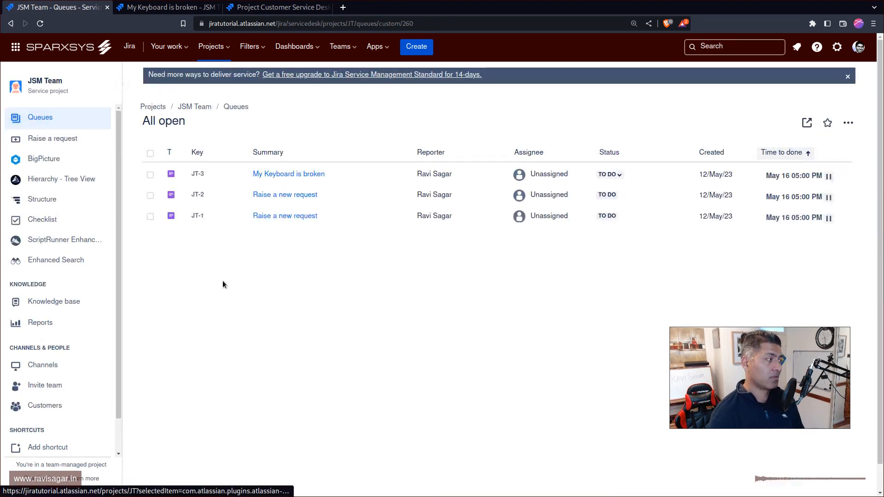